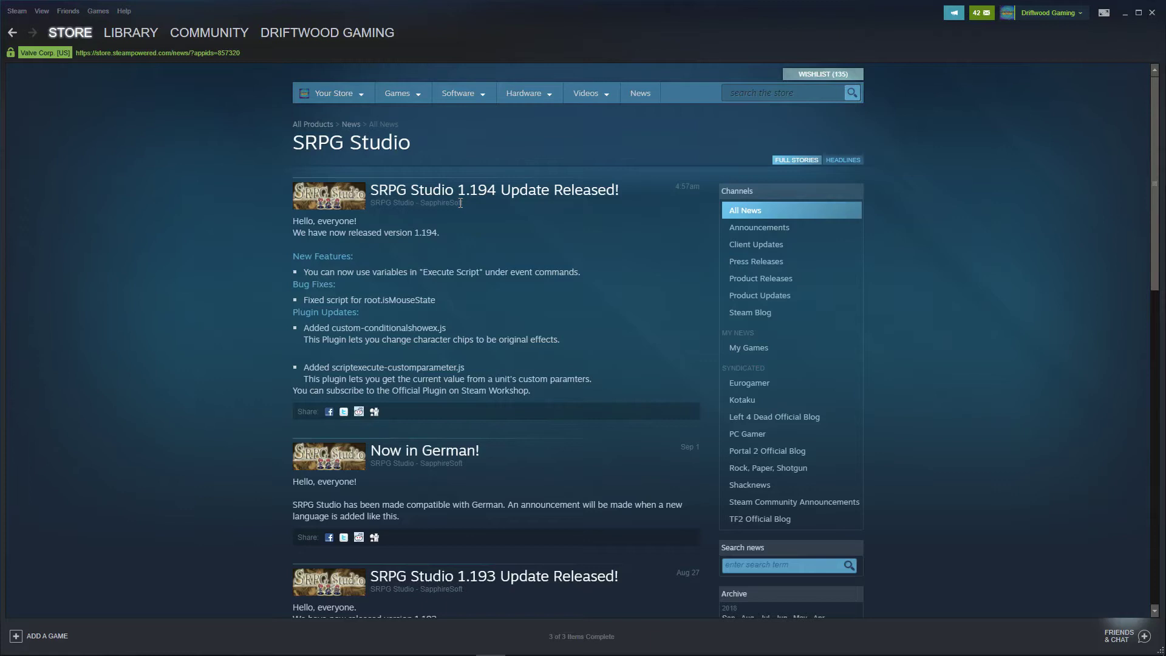
- Highlight the 'Now in German!' headline on the SRPG Studio news page
triple_click(444, 453)
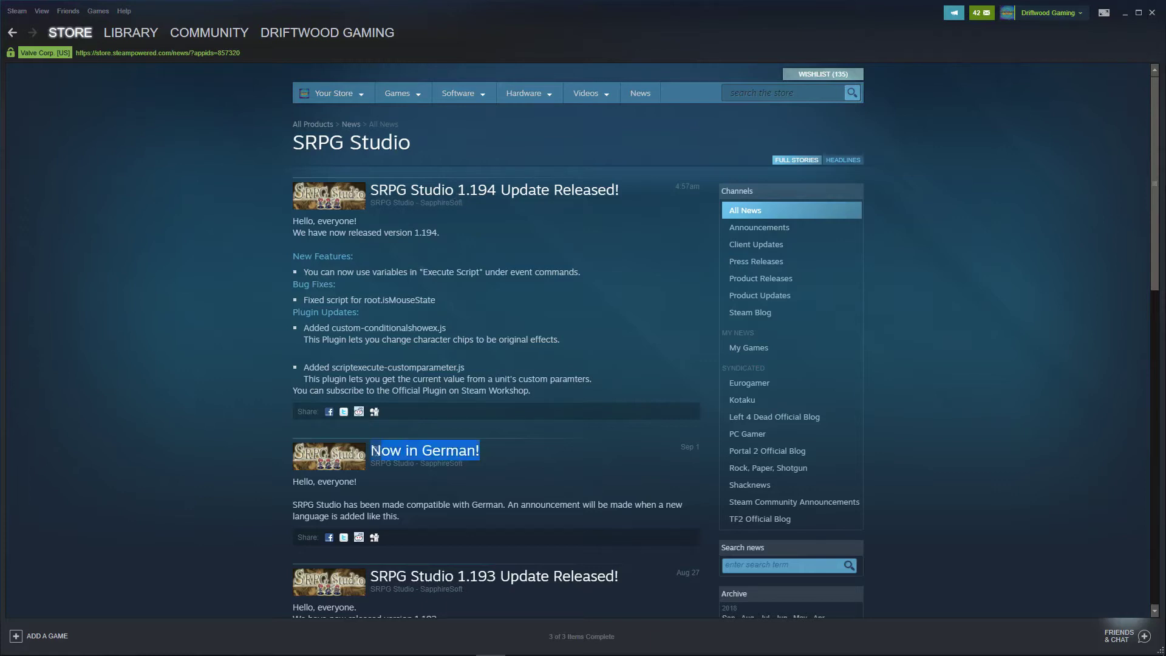
- Highlight the 1.194 notes on Execute Script variables and the conditionalshowex.js and scriptexecute-customparameter.js plugins
left_click(463, 489)
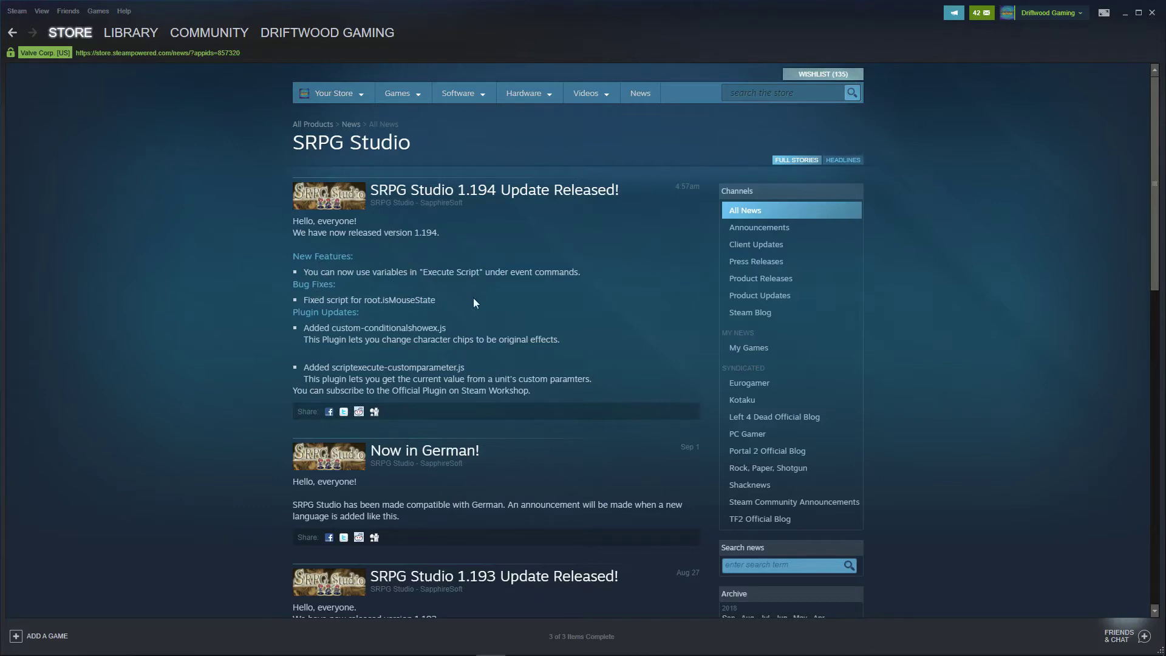
left_click_drag(600, 272, 433, 272)
left_click(509, 272)
left_click_drag(545, 272, 356, 272)
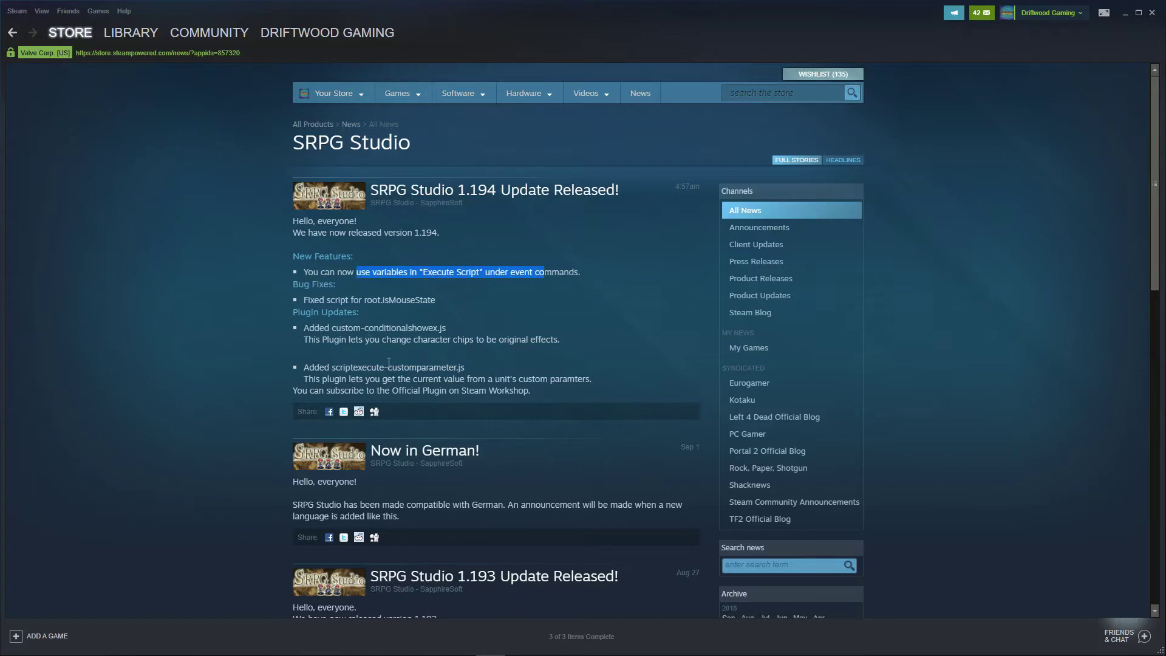
left_click_drag(364, 328, 450, 328)
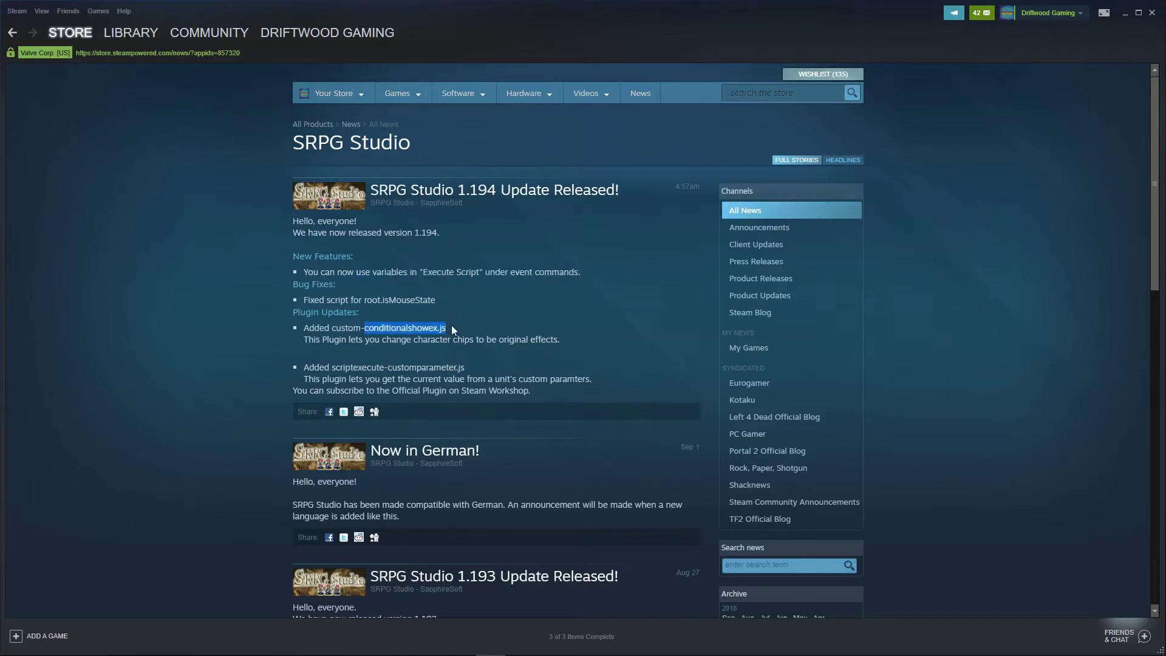
left_click_drag(328, 367, 398, 367)
left_click(434, 368)
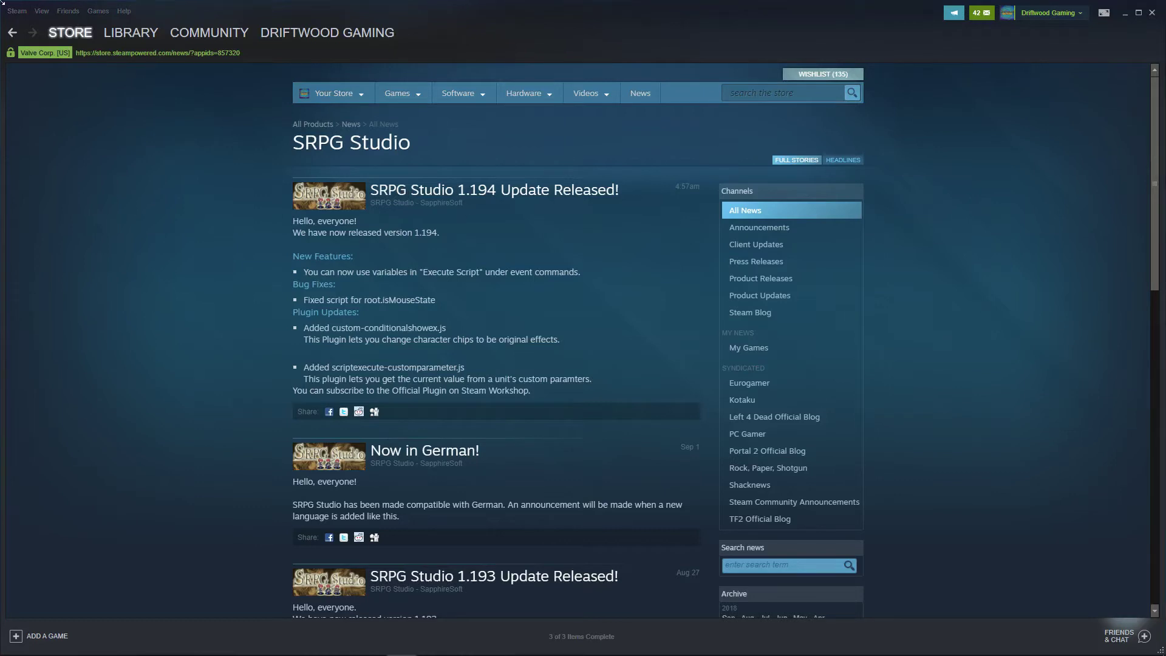
- Open the SRPG Studio Workshop through the library's Community Hub
left_click(131, 60)
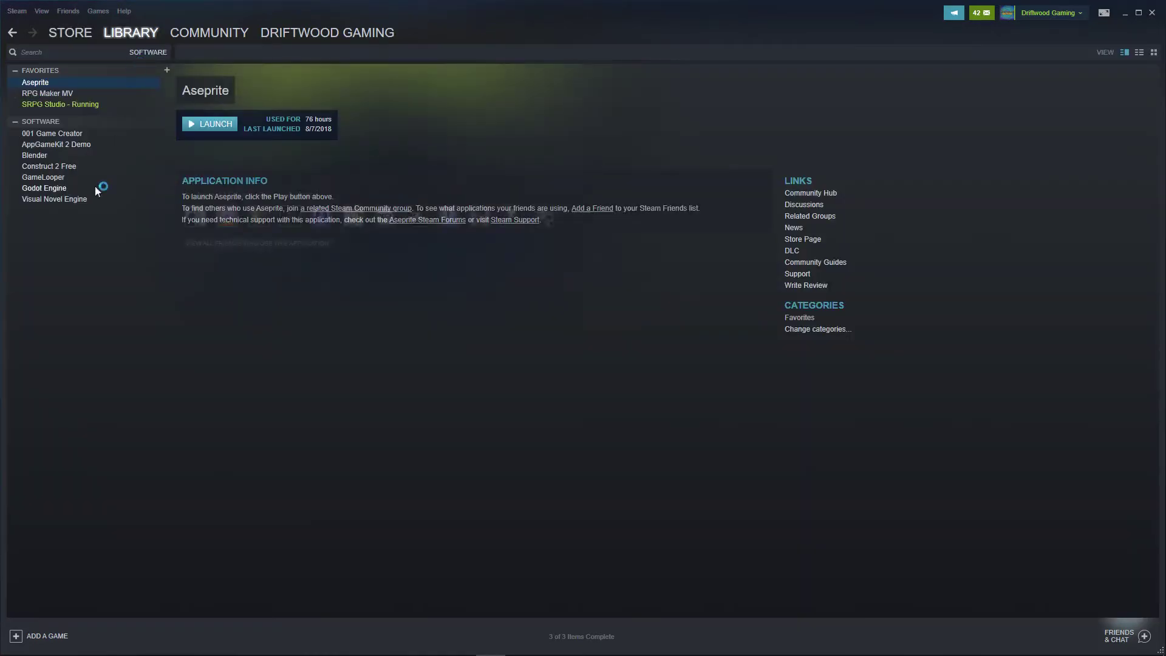
right_click(70, 103)
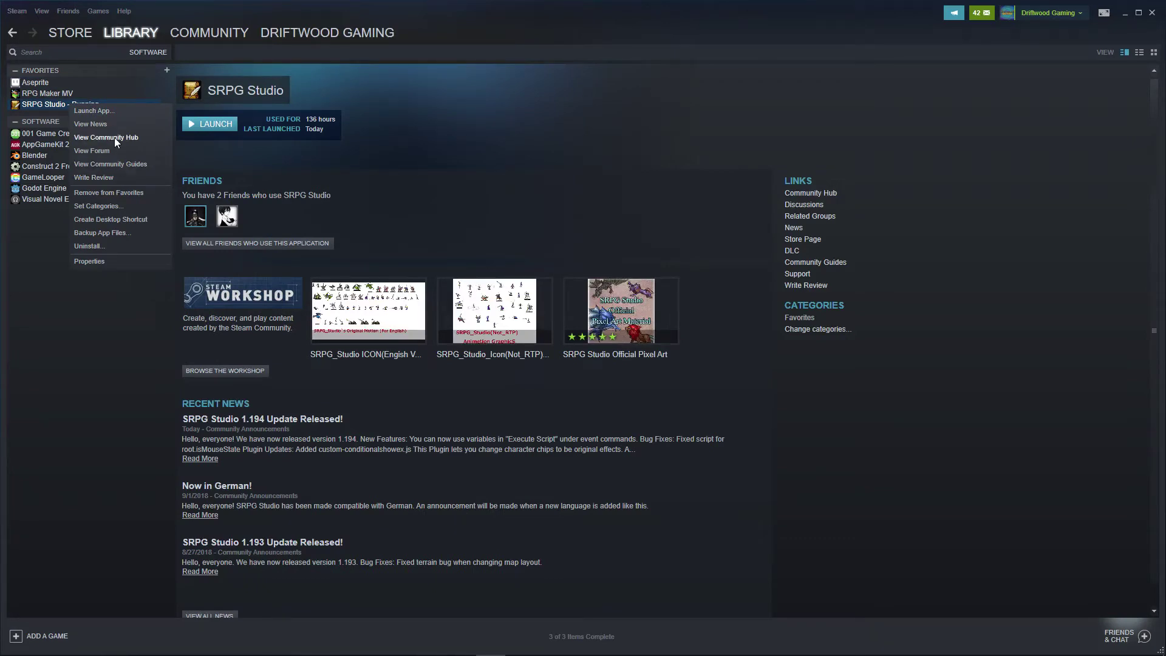
left_click(827, 194)
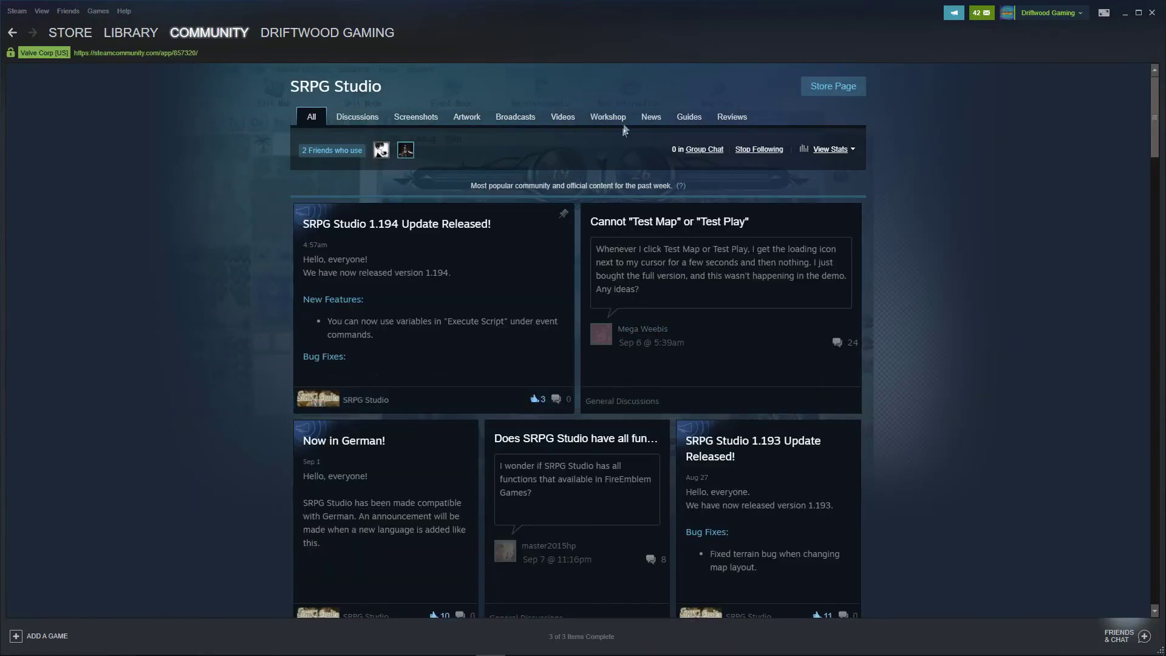
left_click(607, 116)
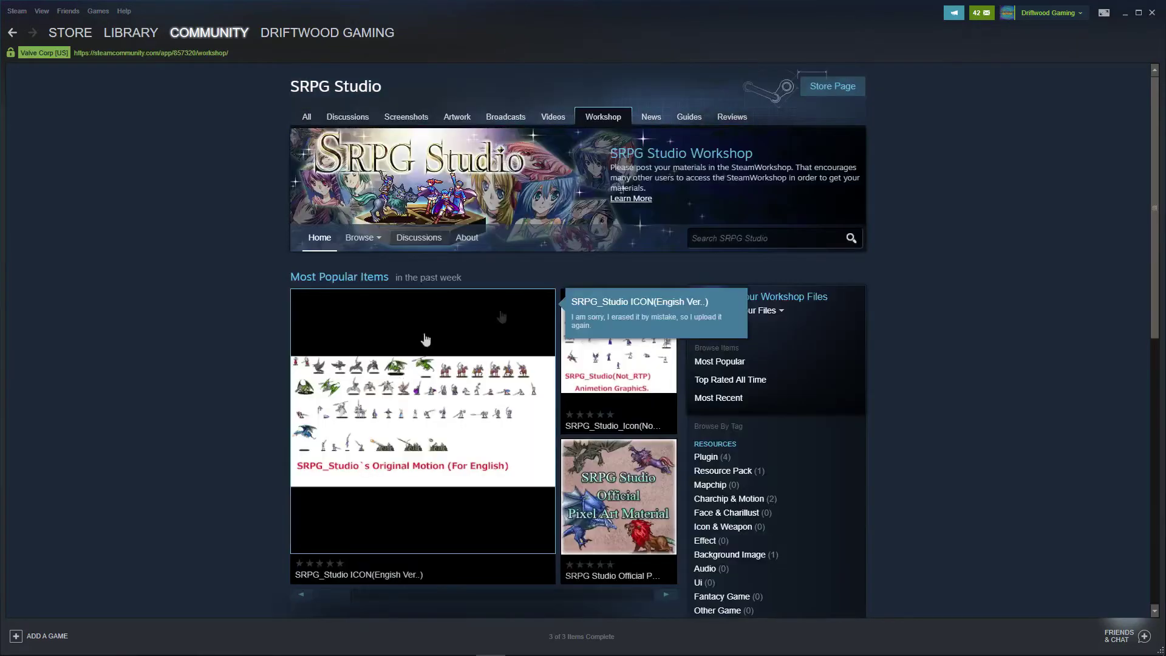
- Open the 'Let HP ratio effect unit's atk and def' Workshop item and subscribe to it
scroll(431, 322, "down", 6)
scroll(422, 320, "down", 3)
scroll(417, 303, "up", 3)
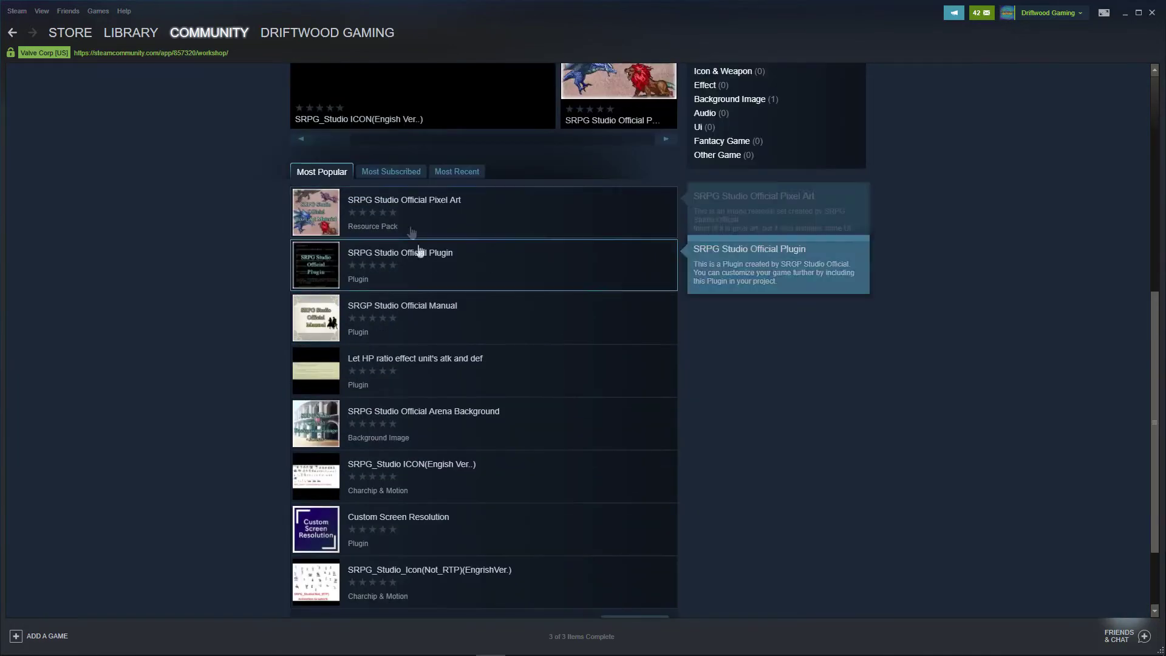
left_click(475, 209)
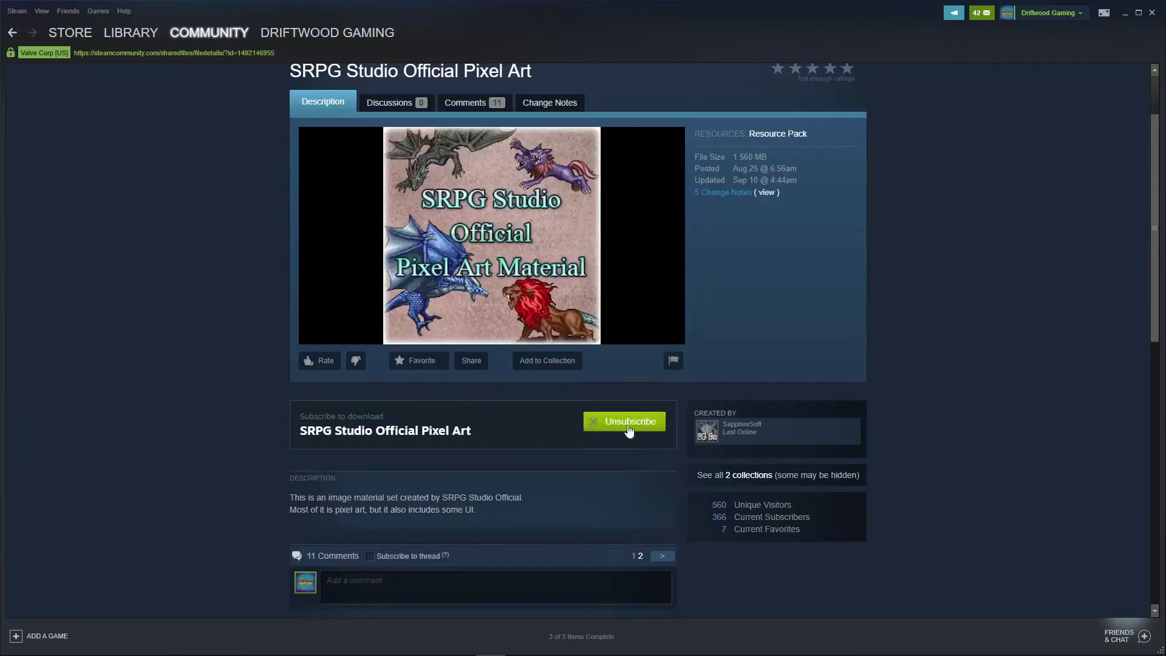
key("alt+Left")
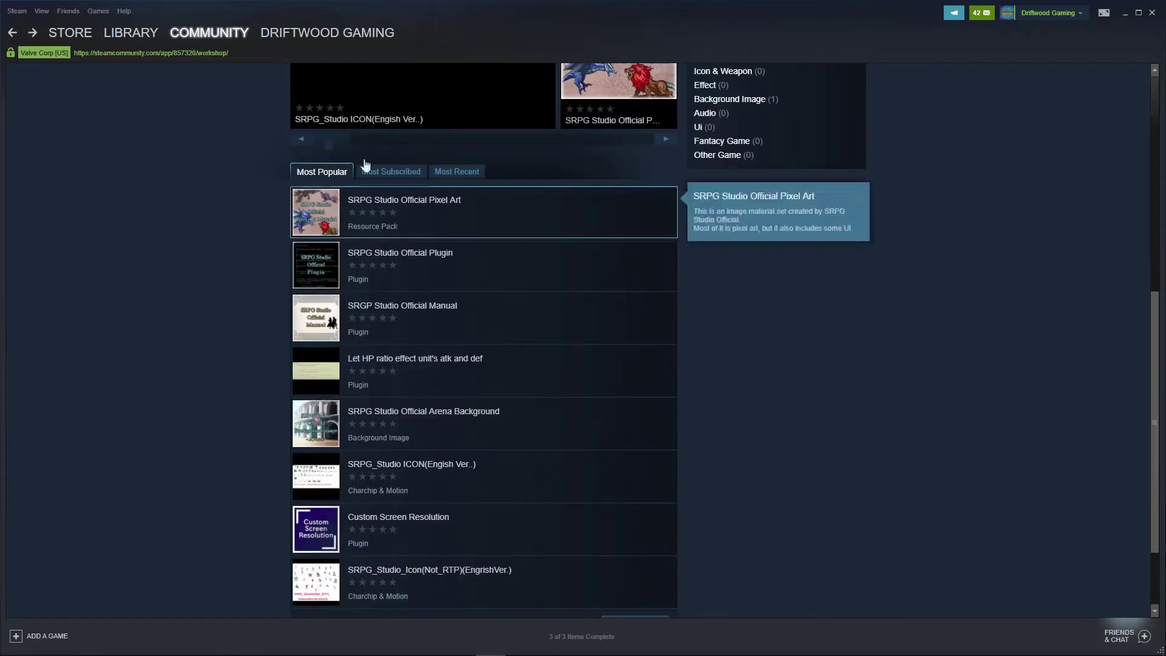
left_click(389, 370)
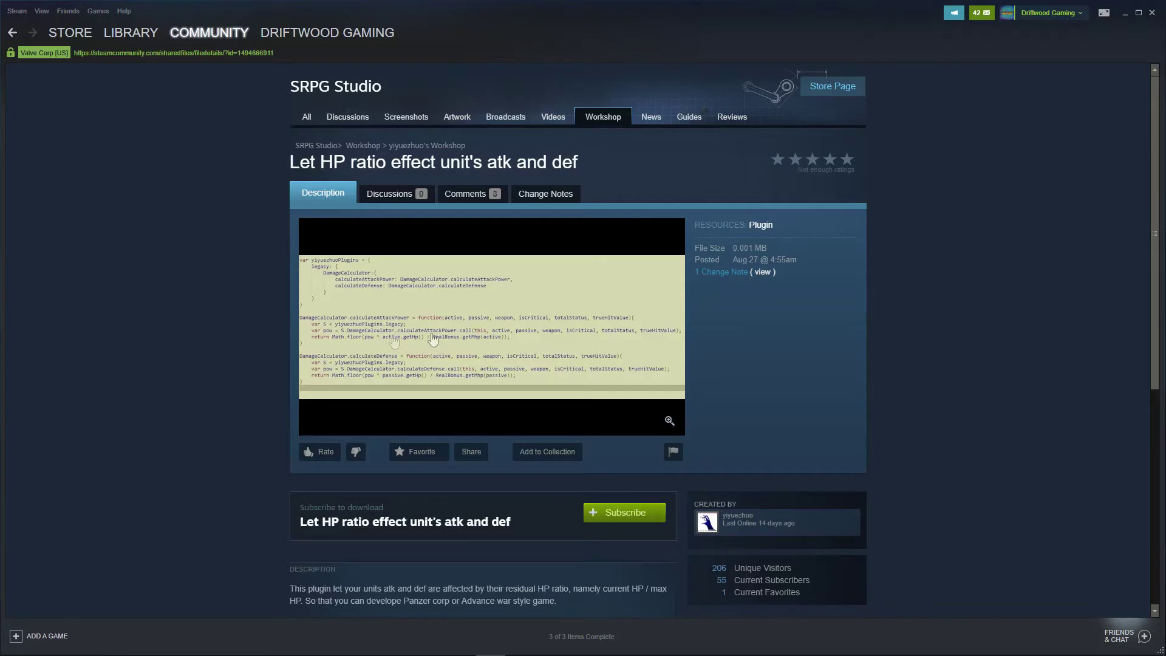
left_click(618, 512)
- Check the Workshop download, close the running SRPG Studio editor and relaunch it from Steam
left_click(577, 635)
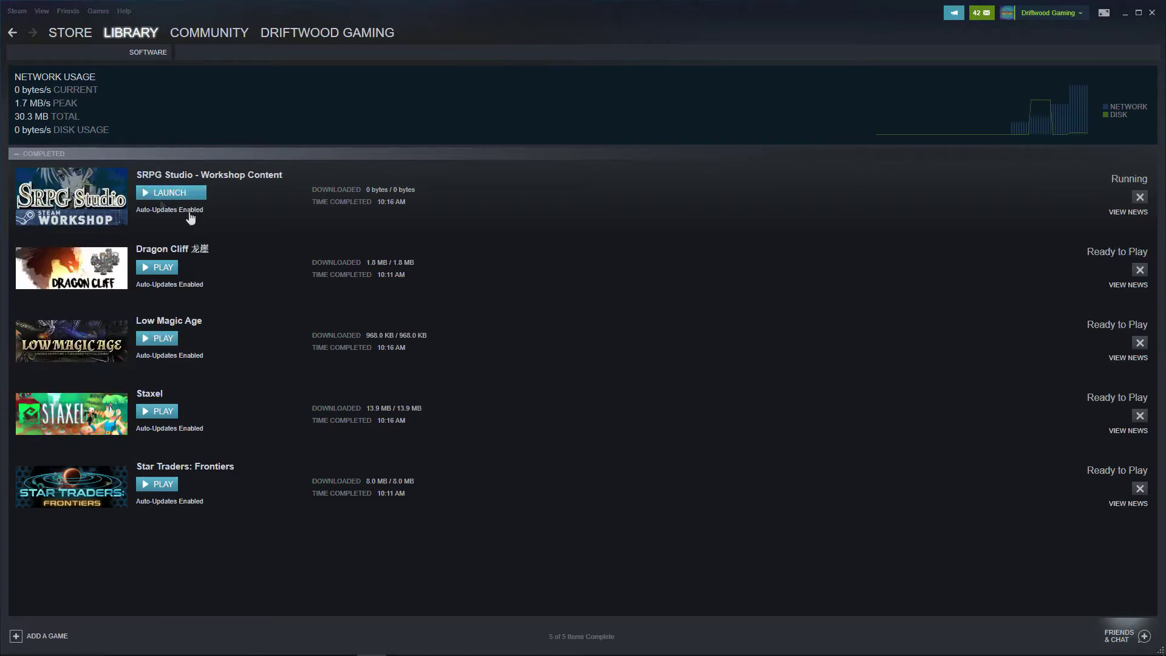
left_click(523, 644)
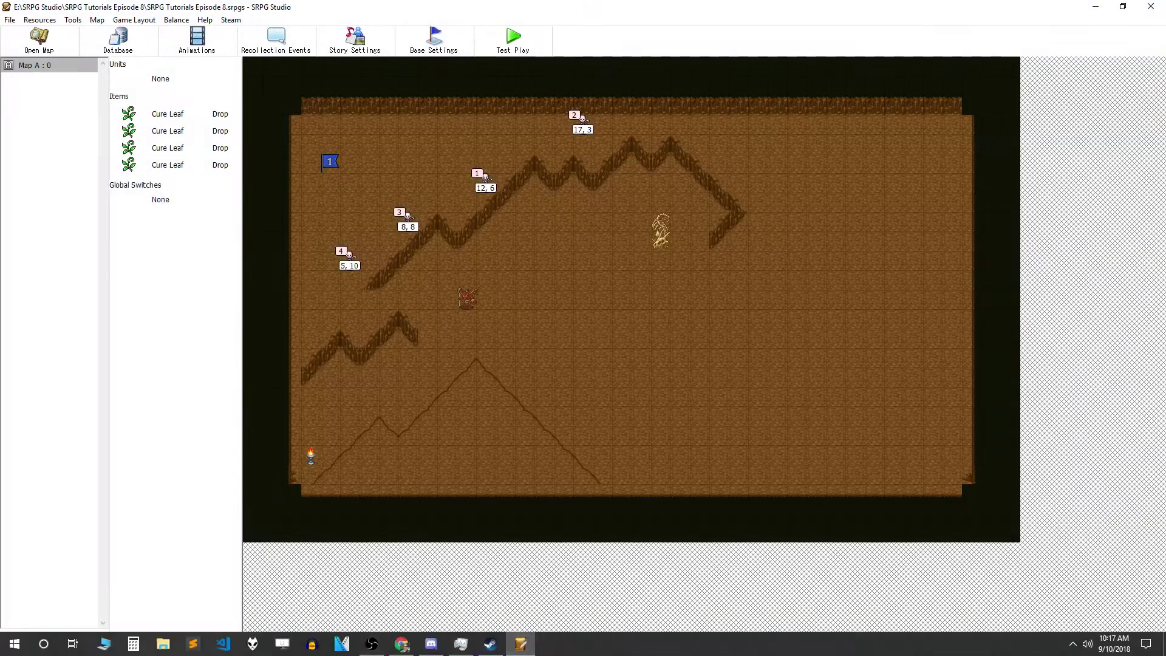
left_click(1151, 7)
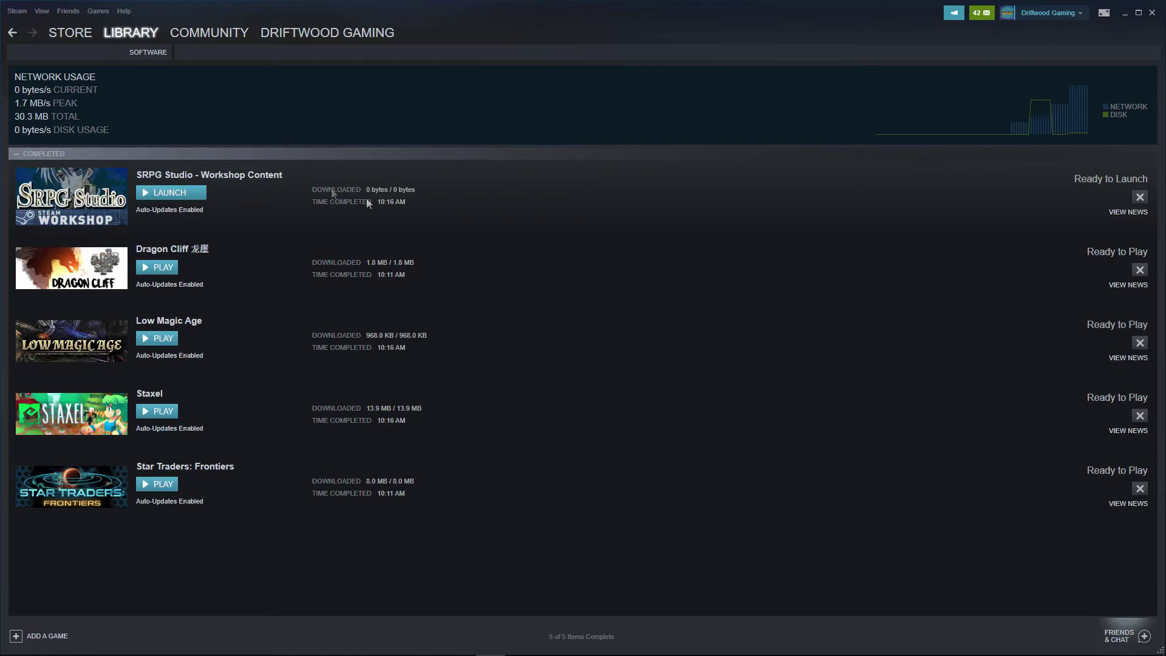
left_click(178, 192)
- Maximise the editor and reopen the SRPG Tutorials Episode 8 project
left_click(754, 54)
left_click(10, 19)
left_click(41, 48)
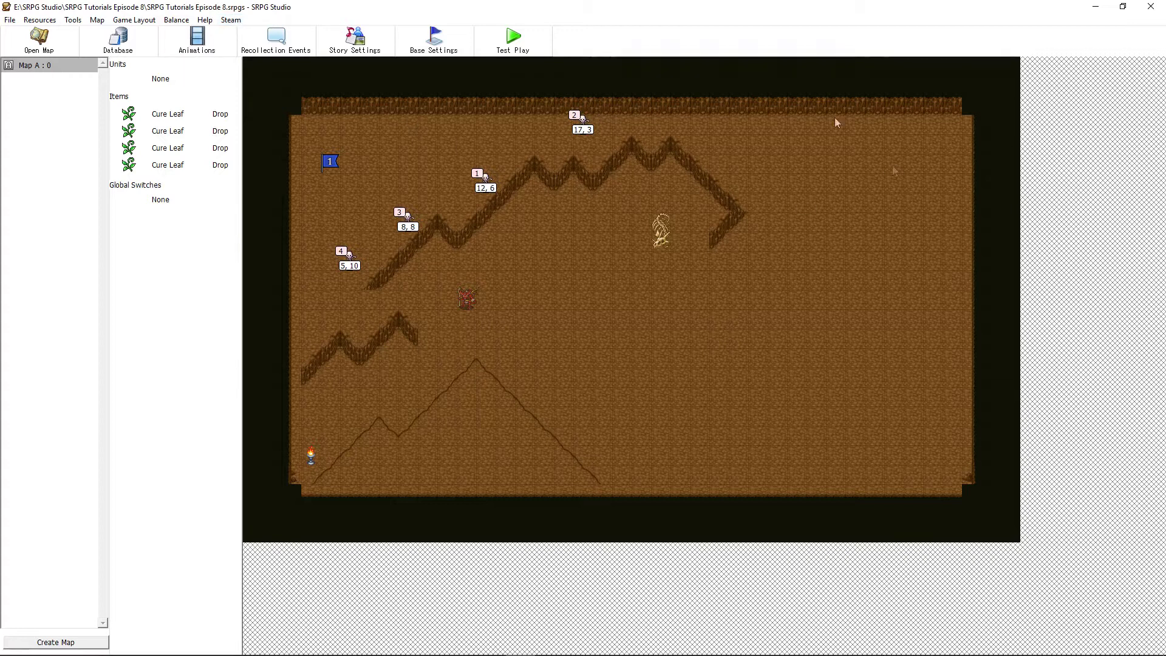
- List the subscribed Workshop items and select the SRPG Studio Official Plugin entry
left_click(231, 24)
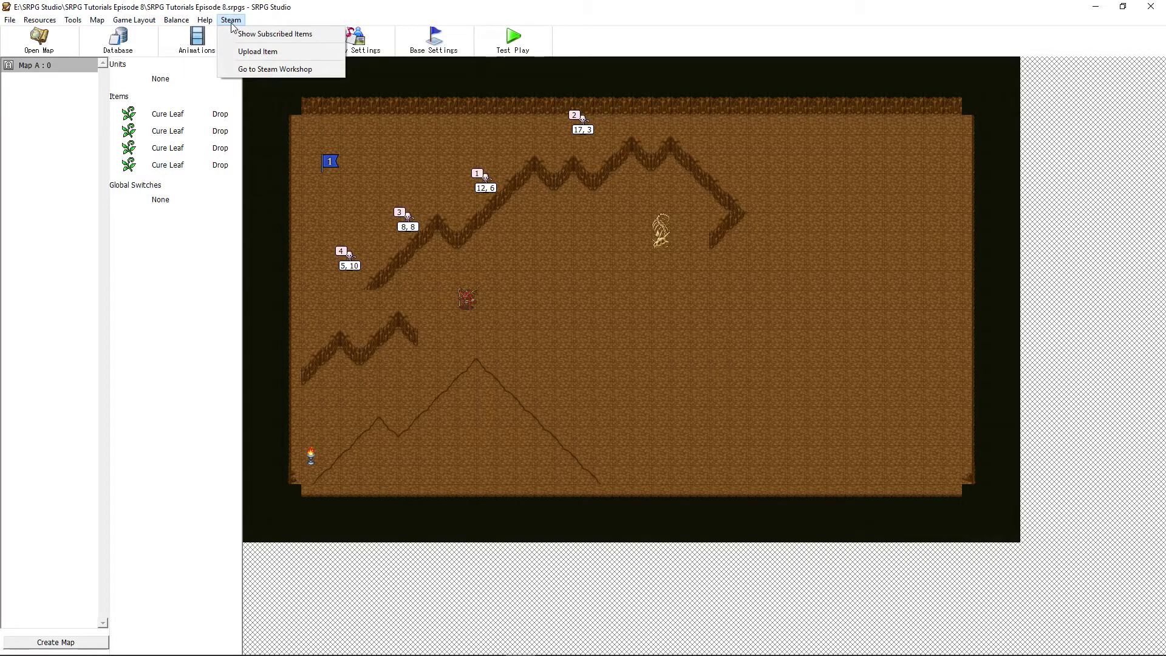
left_click(243, 35)
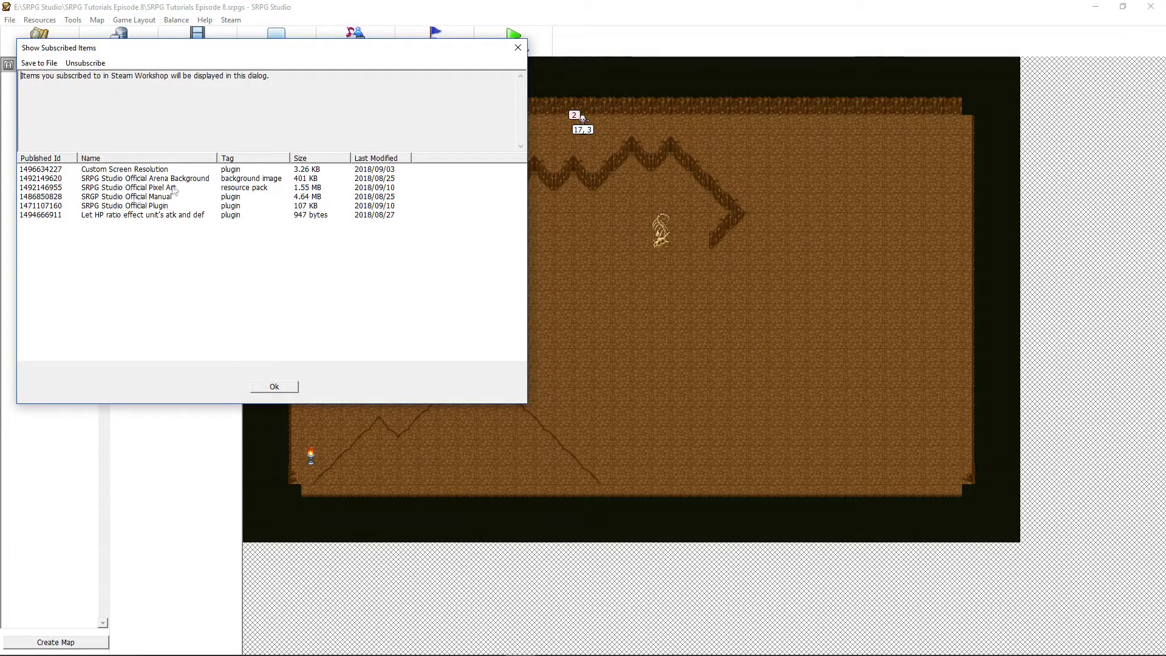
left_click(135, 207)
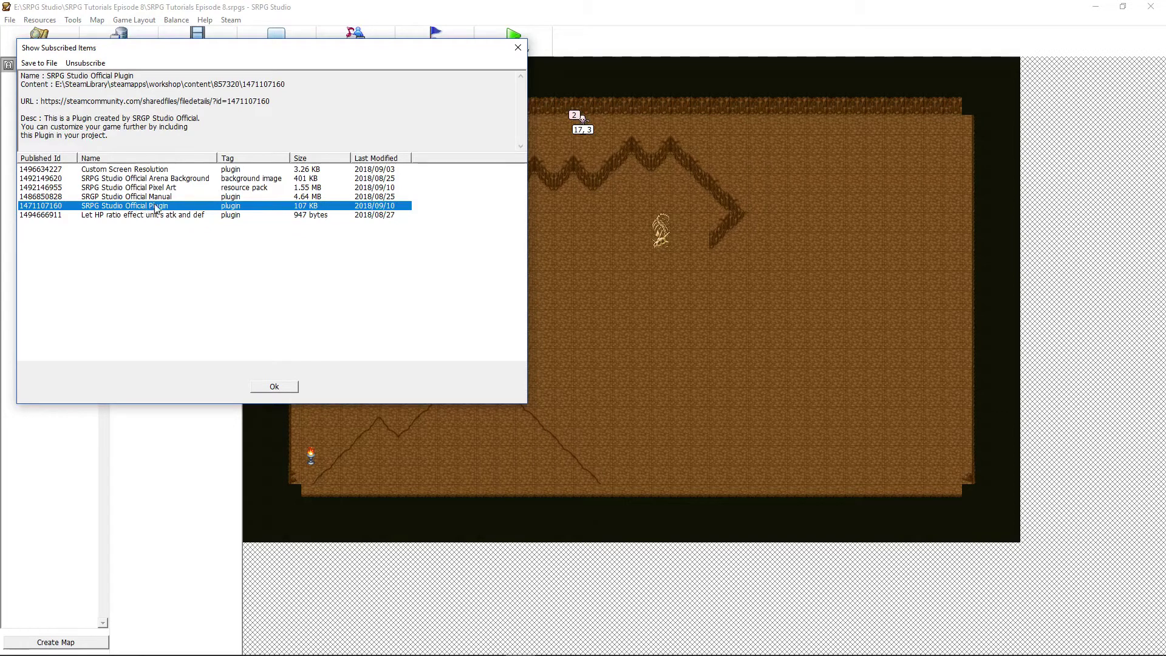
- Save the SRPG Studio Official Plugin files to E:\SRPG Studio\srpgs_official_plugin
right_click(160, 209)
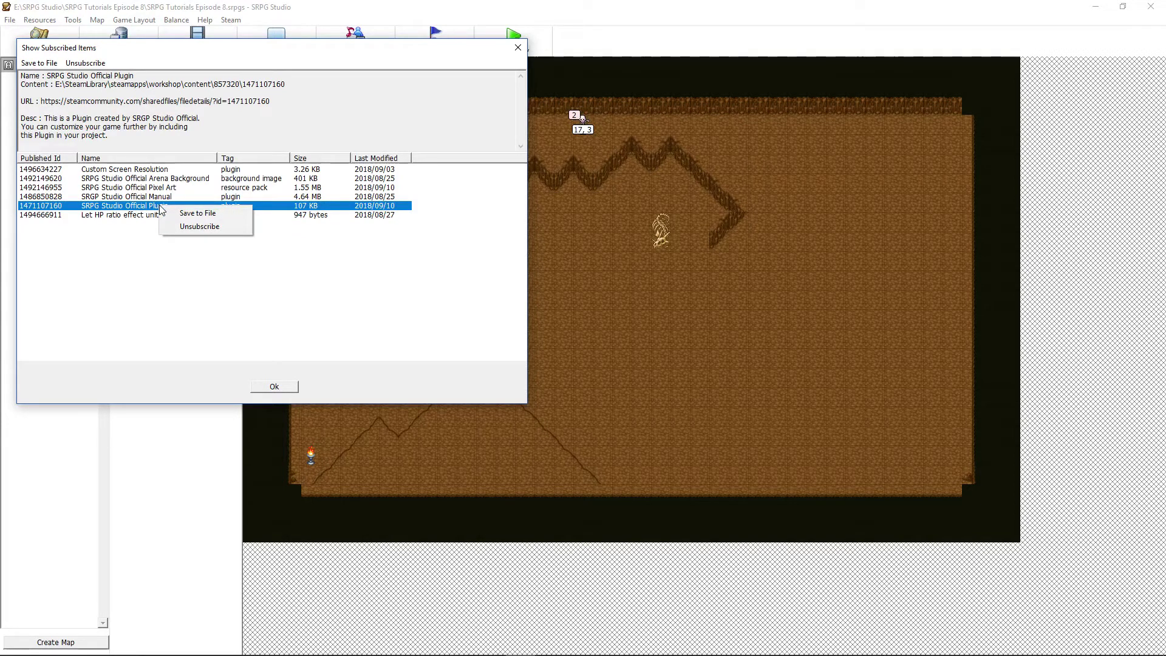
left_click(203, 216)
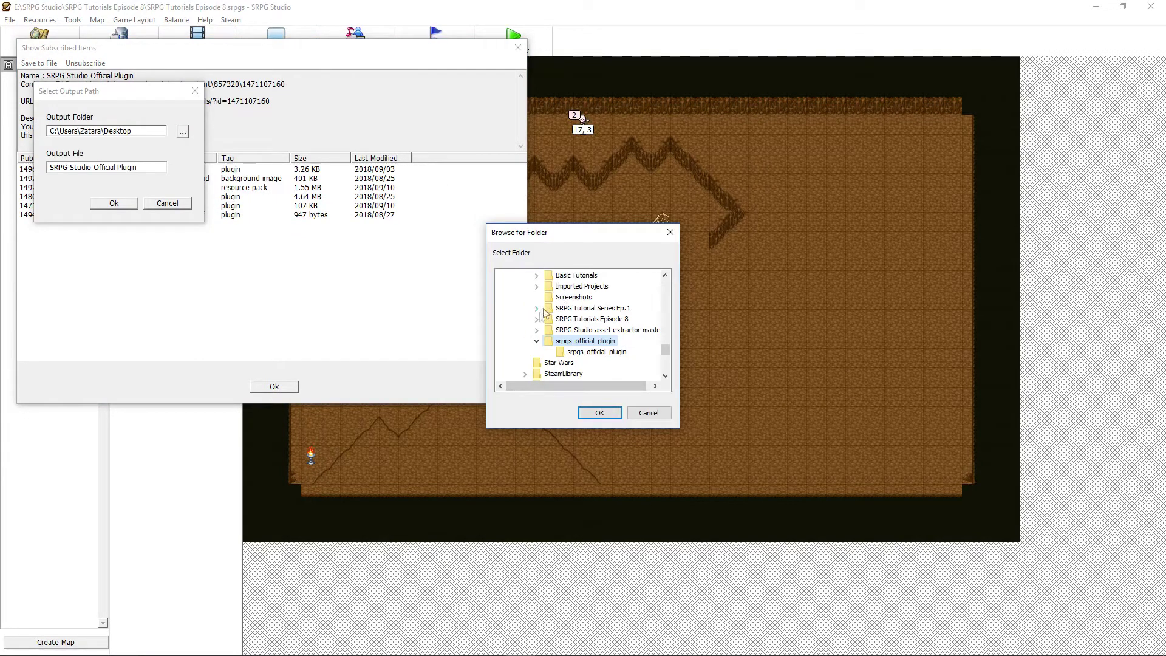
left_click(599, 412)
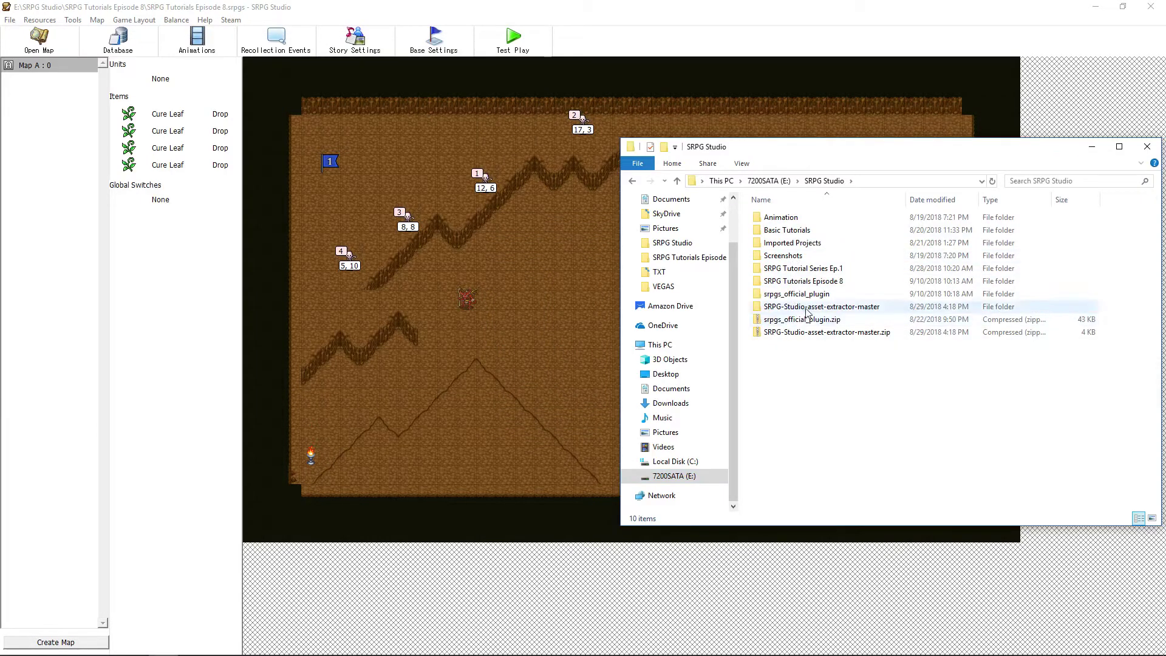
- Browse the 38 scripts in the SRPG Studio Official Plugin folder, then switch to Chrome
double_click(798, 292)
left_click(835, 217)
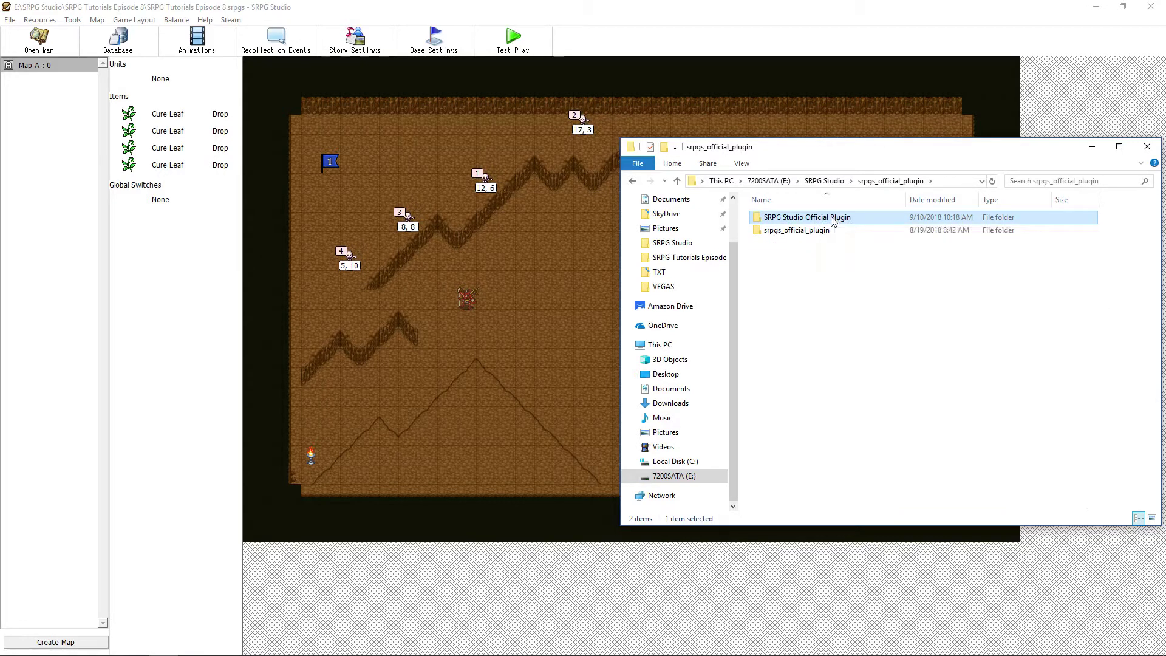
double_click(833, 218)
scroll(802, 221, "down", 5)
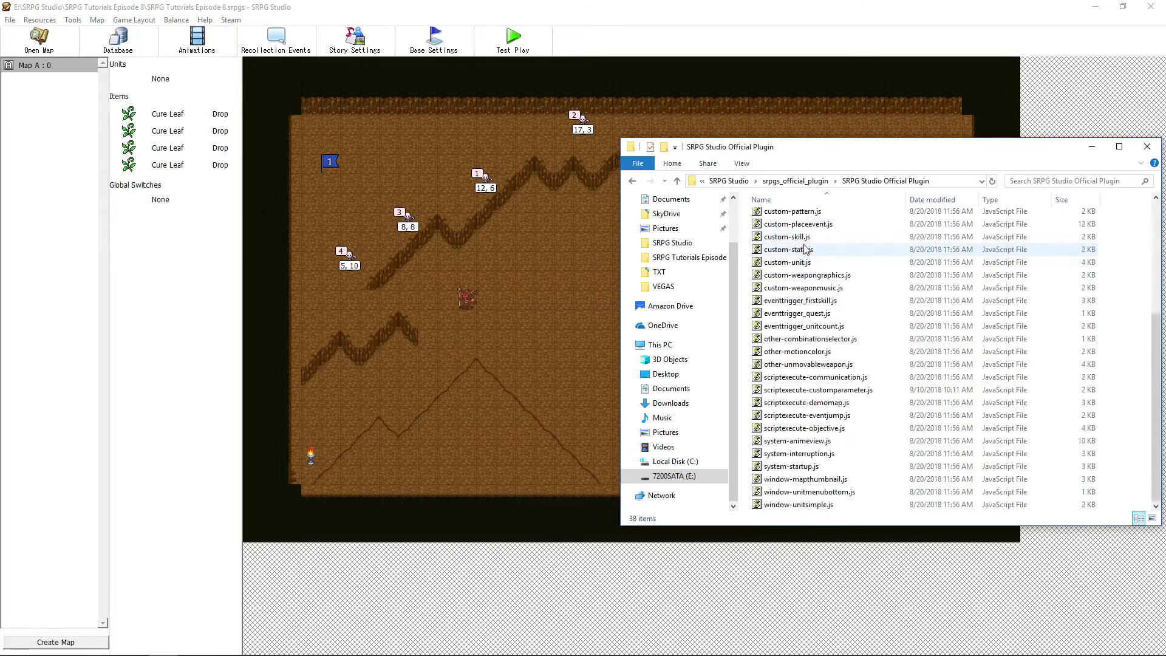
scroll(789, 230, "up", 5)
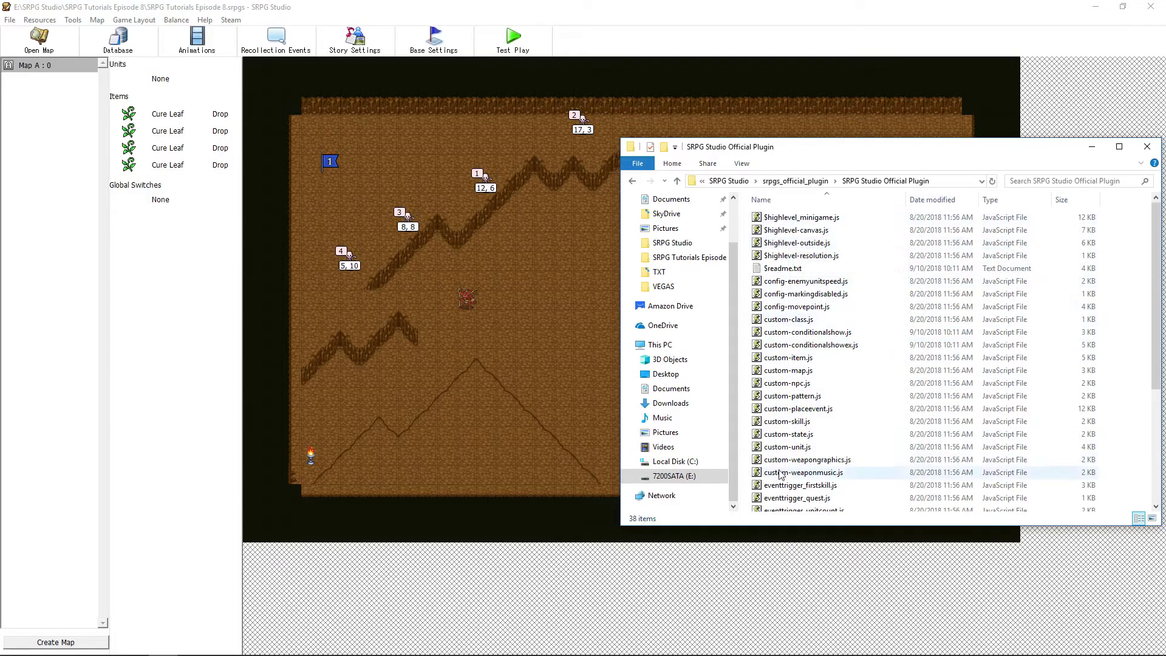
scroll(801, 309, "down", 5)
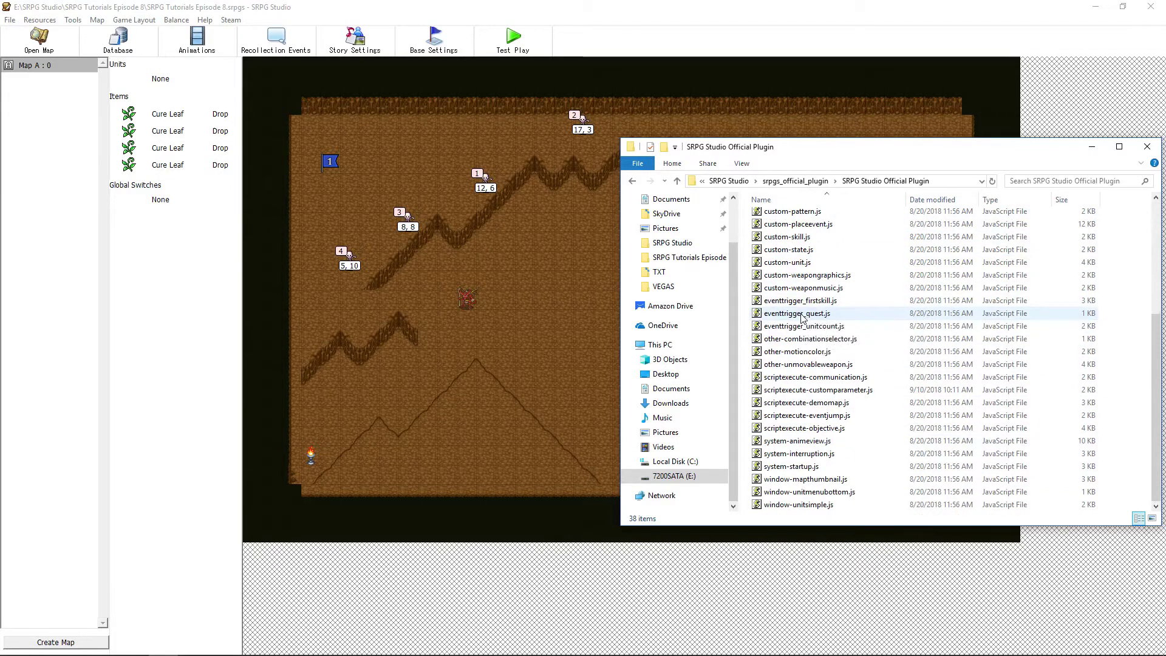
scroll(802, 317, "up", 5)
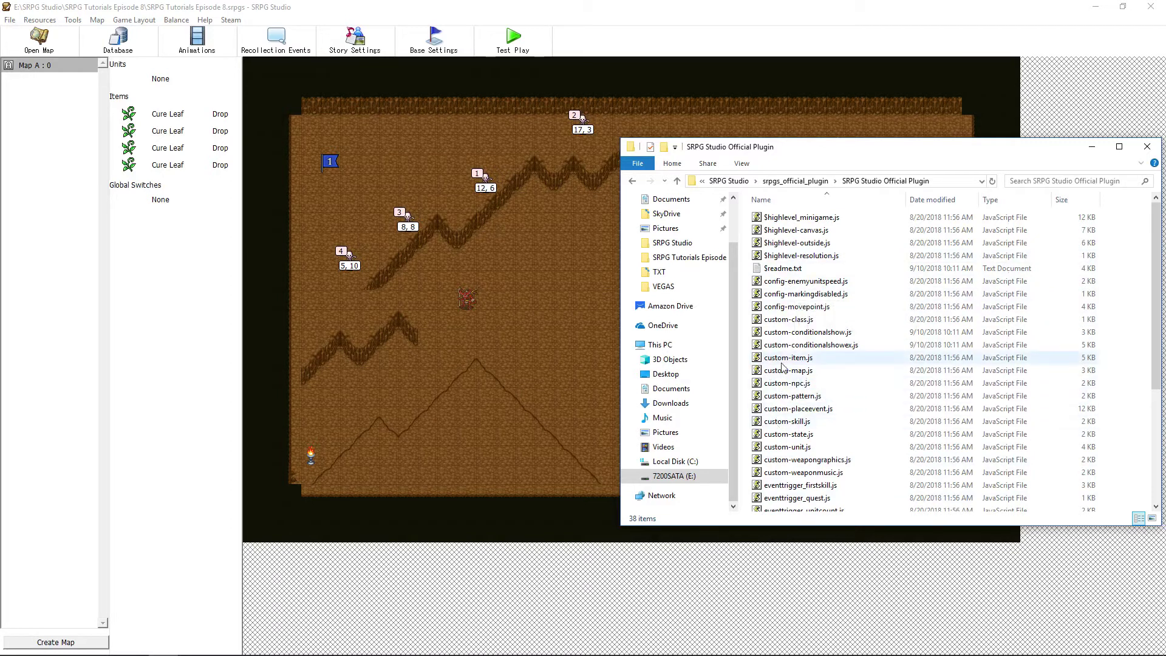
scroll(784, 377, "down", 5)
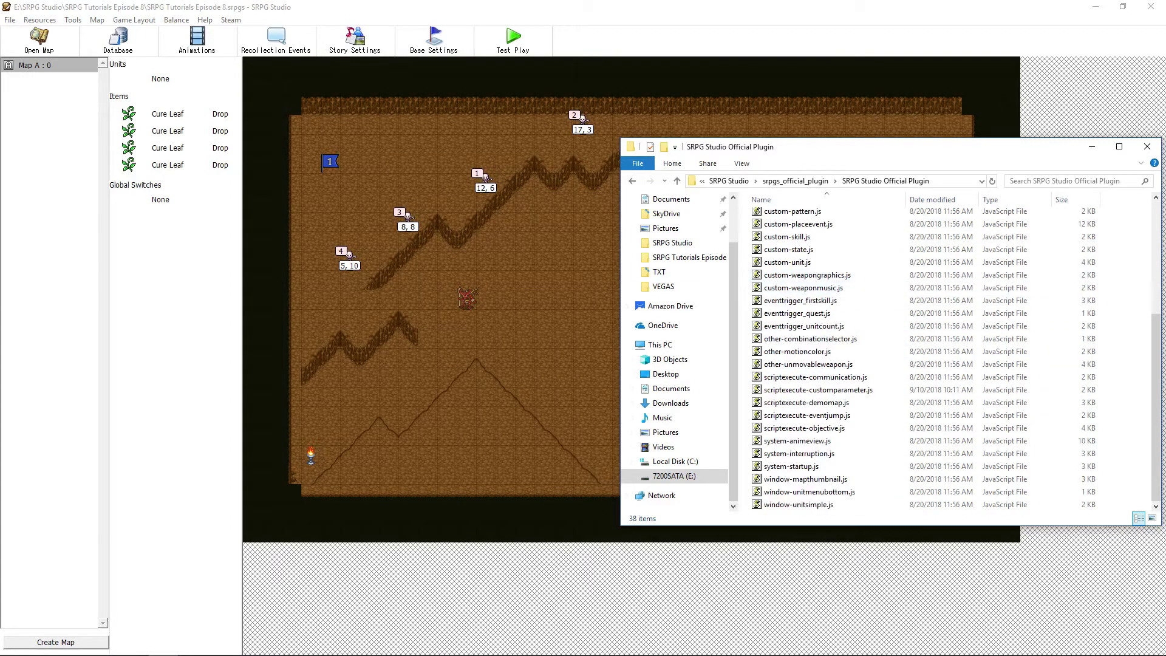
key("alt+Tab")
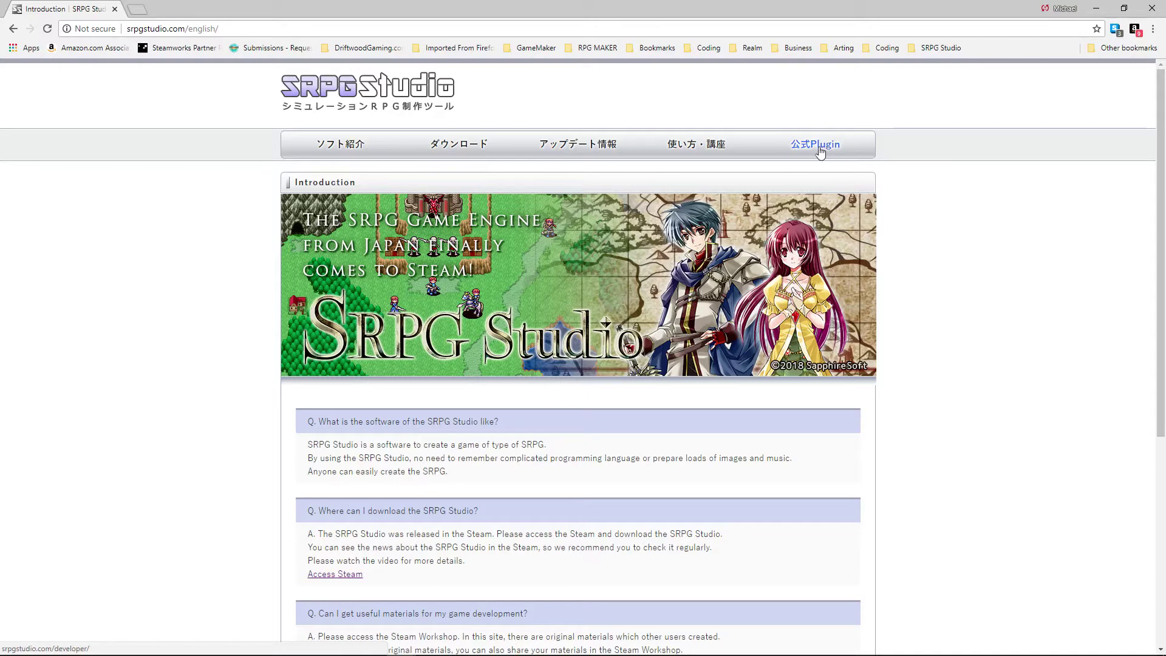
- Open srpgstudio.com's official plugin list page and translate it into English
left_click(830, 149)
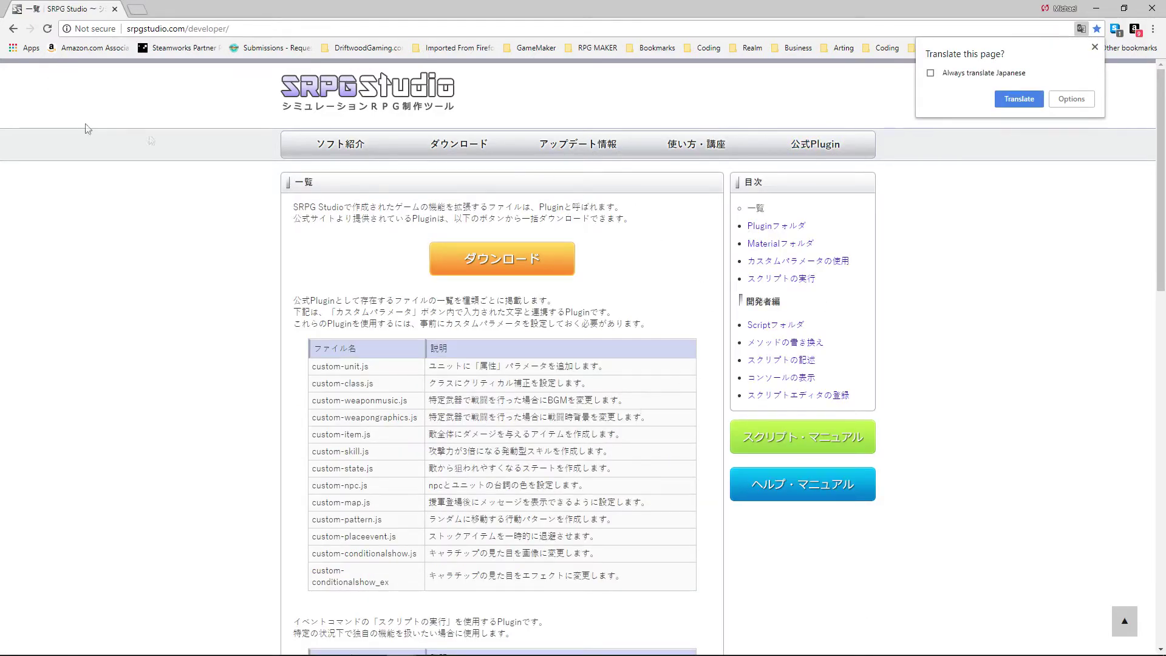
left_click(1019, 100)
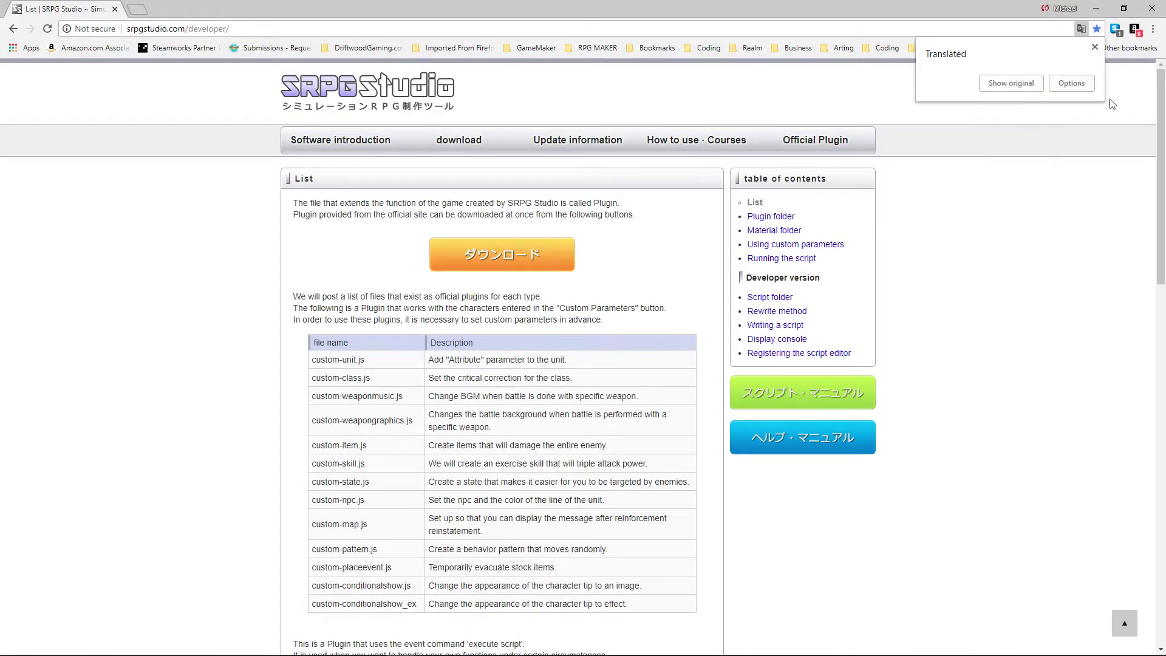
left_click(1095, 48)
scroll(372, 226, "down", 3)
scroll(369, 226, "up", 2)
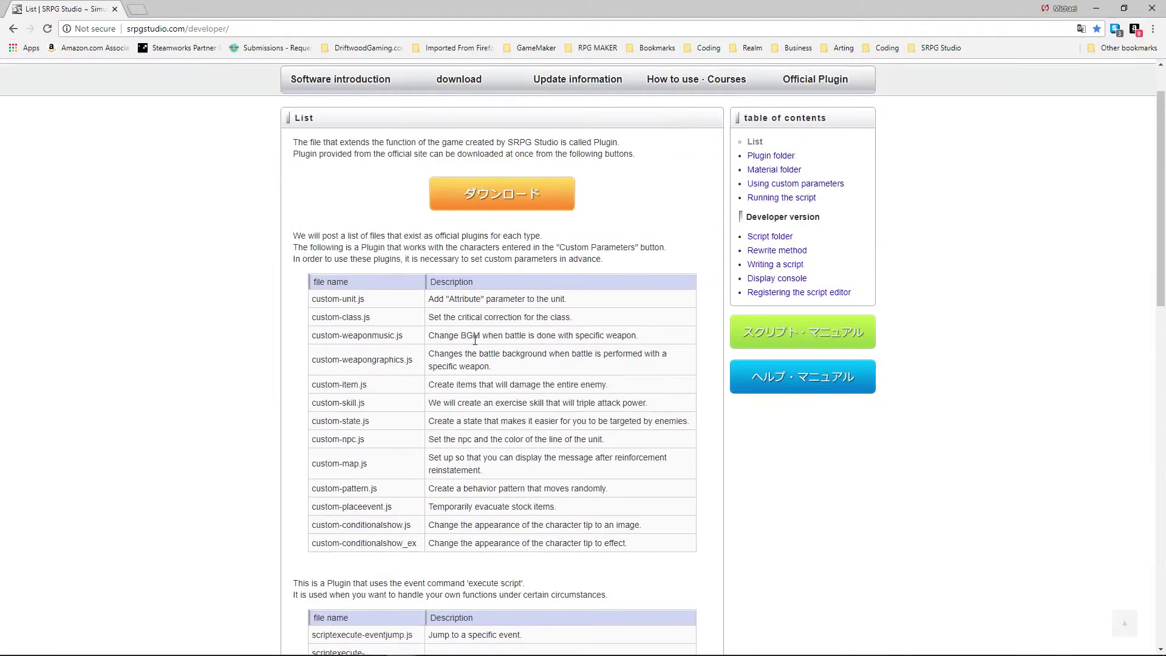
left_click_drag(438, 299, 535, 313)
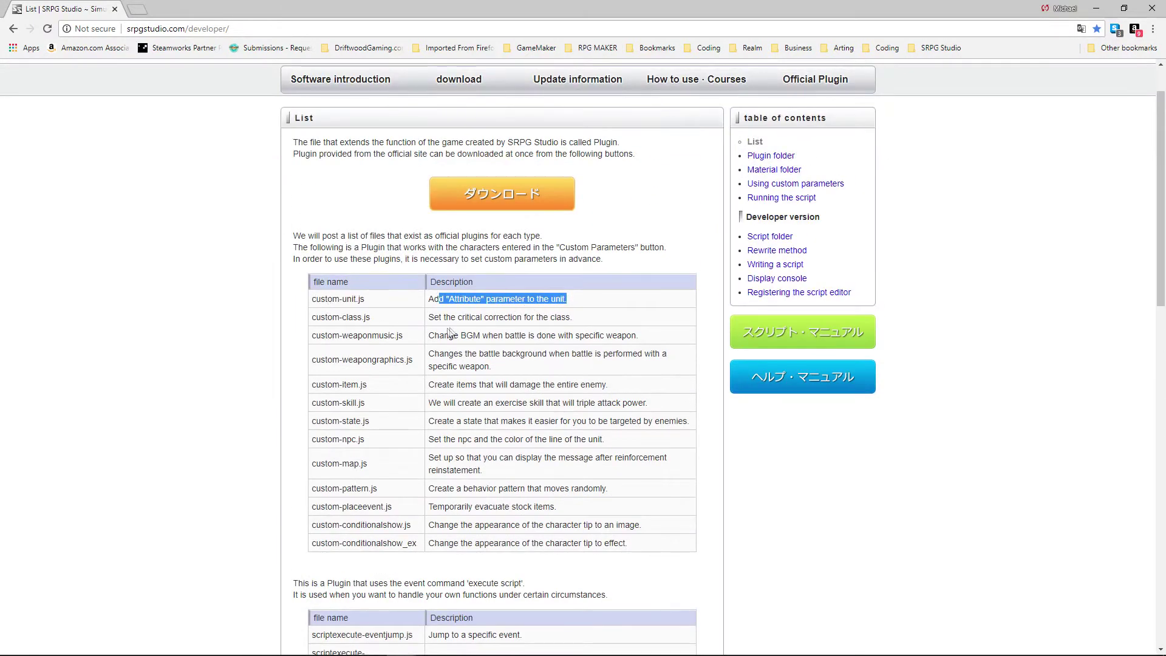
left_click(375, 392)
left_click_drag(374, 392, 316, 332)
left_click(444, 386)
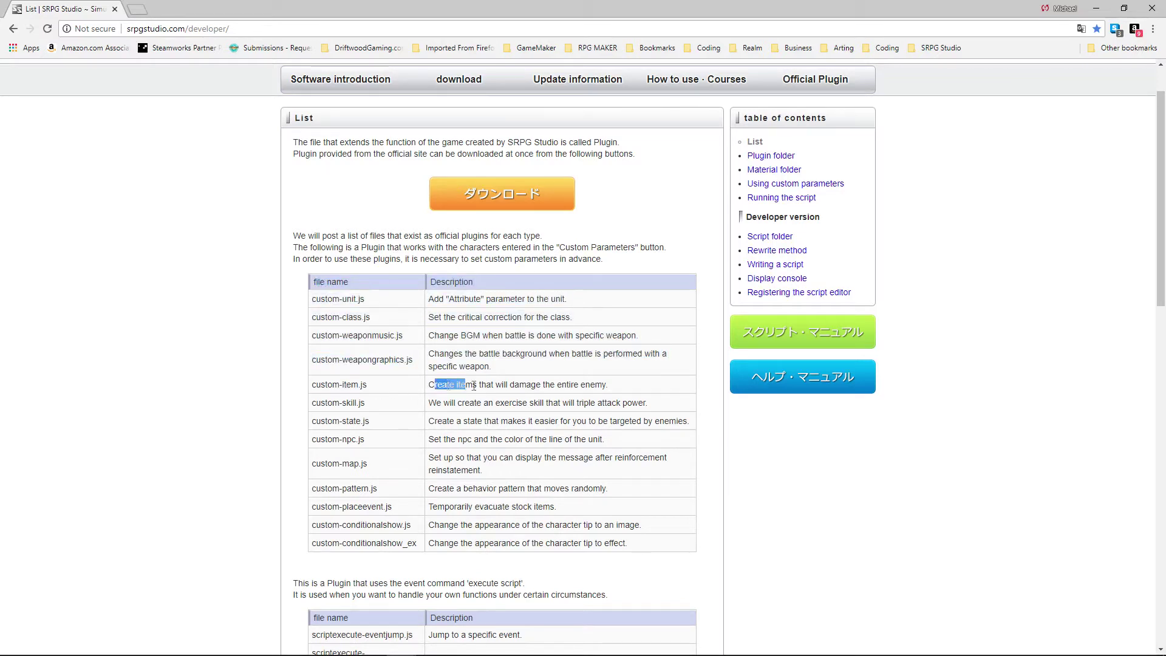
left_click_drag(474, 387, 613, 387)
left_click(612, 386)
left_click(606, 384)
scroll(437, 267, "up", 1)
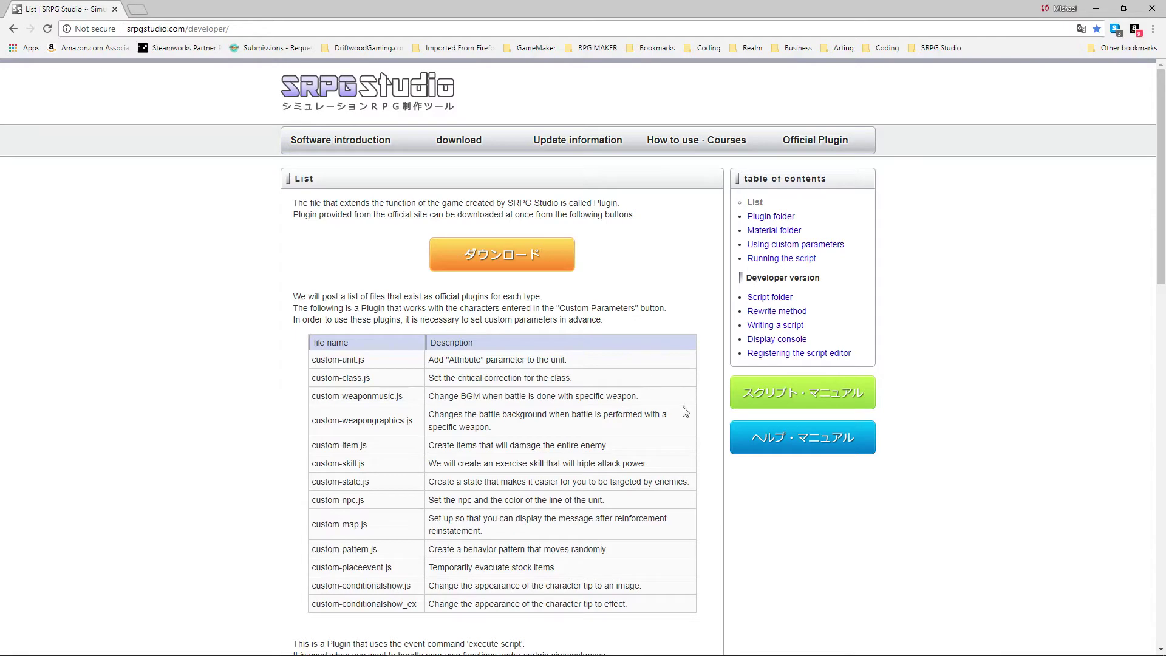
scroll(551, 571, "down", 6)
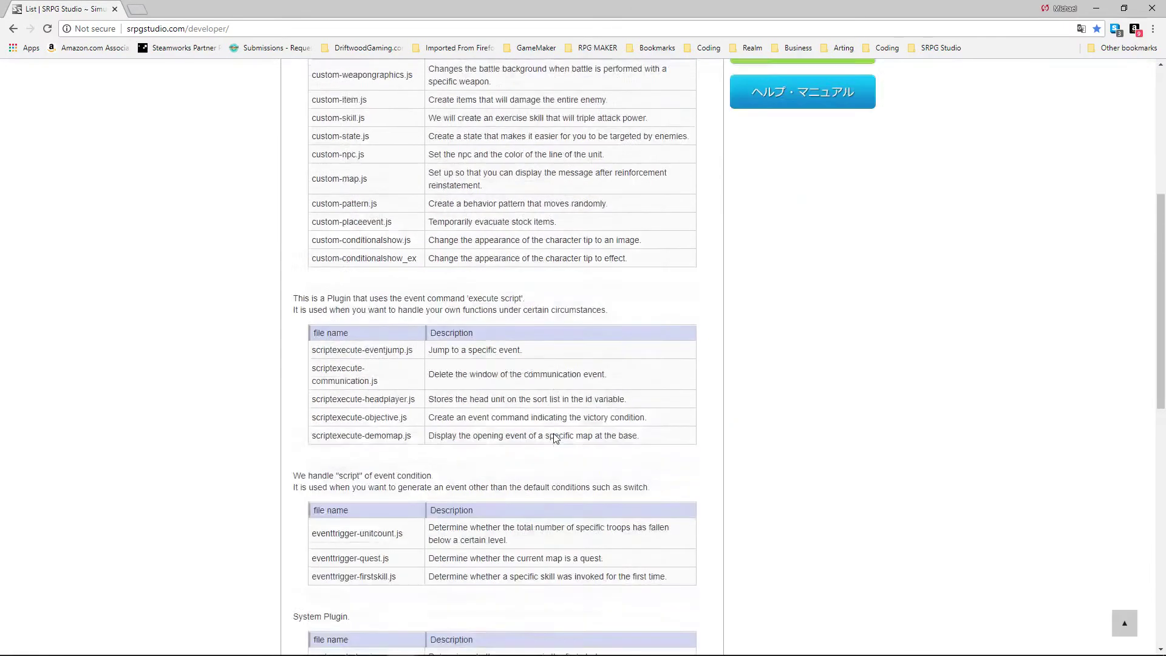
scroll(585, 419, "up", 3)
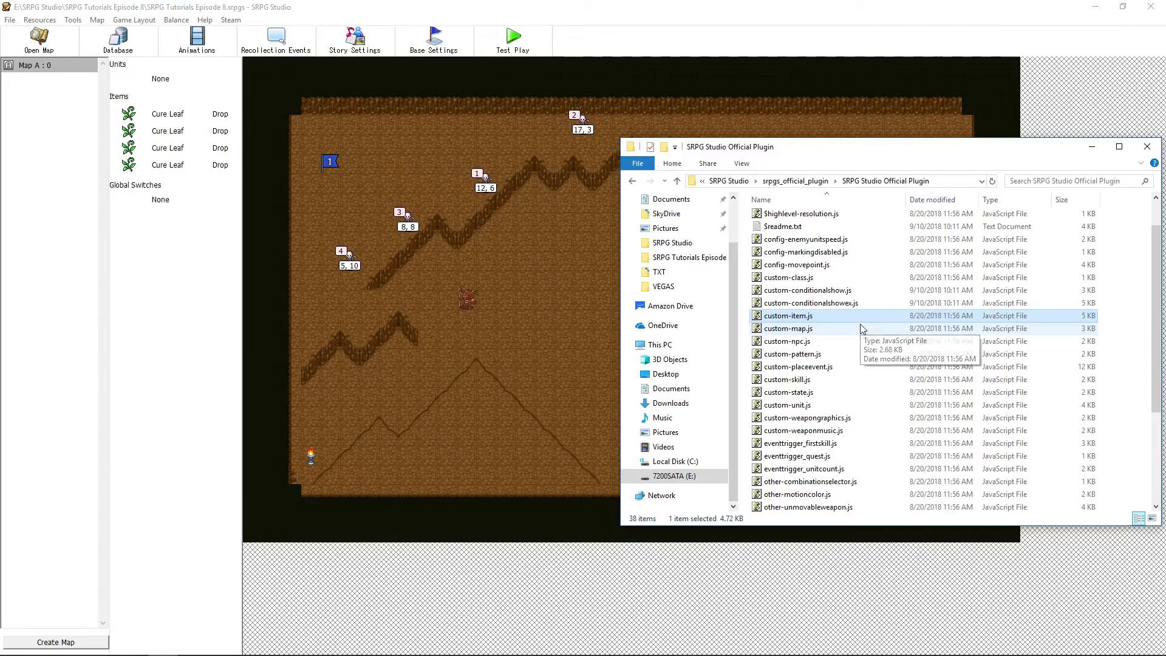
- Paste custom-item.js into the SRPG Tutorials Episode 8 Plugin folder and return to the editor
left_click(730, 182)
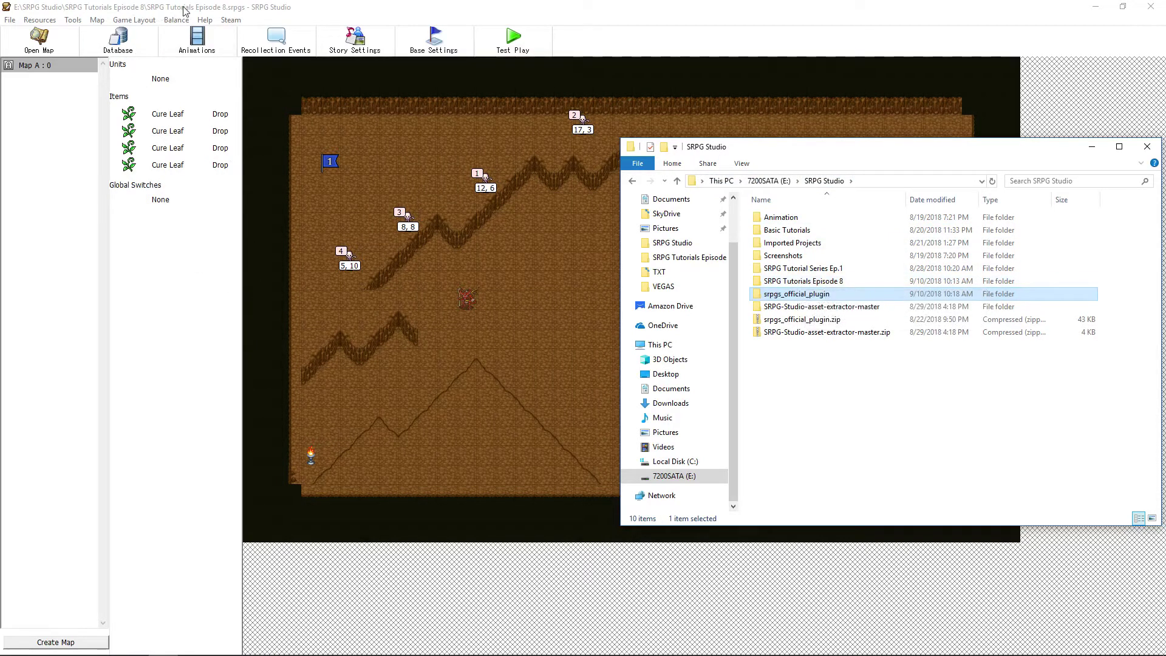
double_click(816, 280)
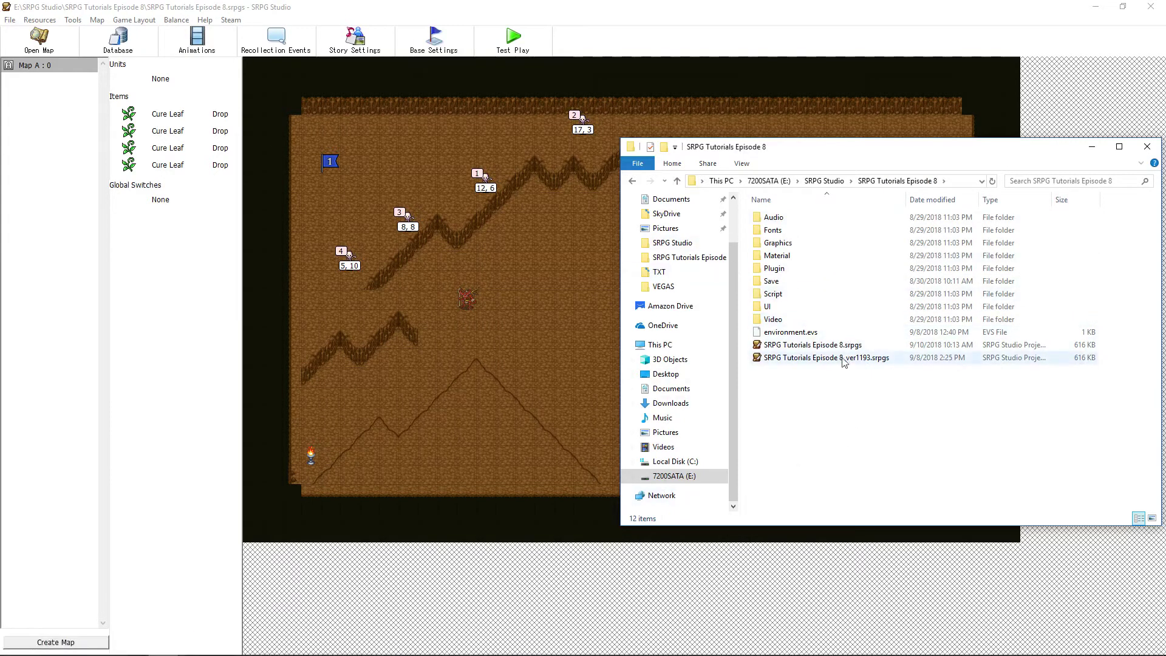
double_click(778, 268)
right_click(782, 261)
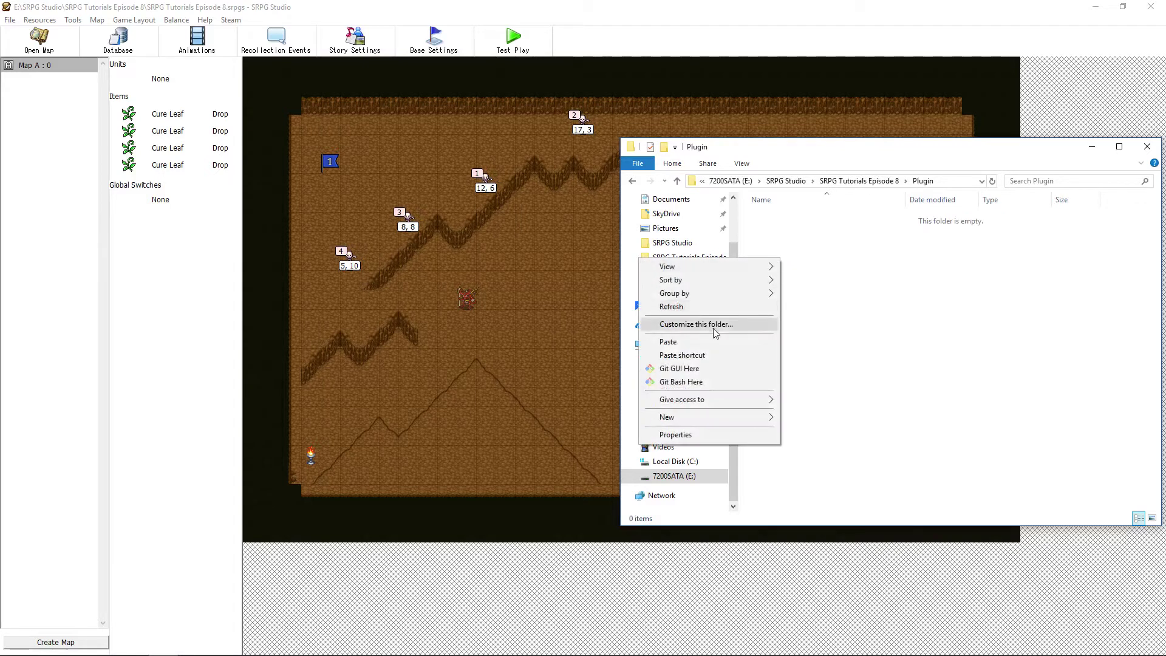
left_click(674, 342)
left_click(1091, 146)
left_click(9, 19)
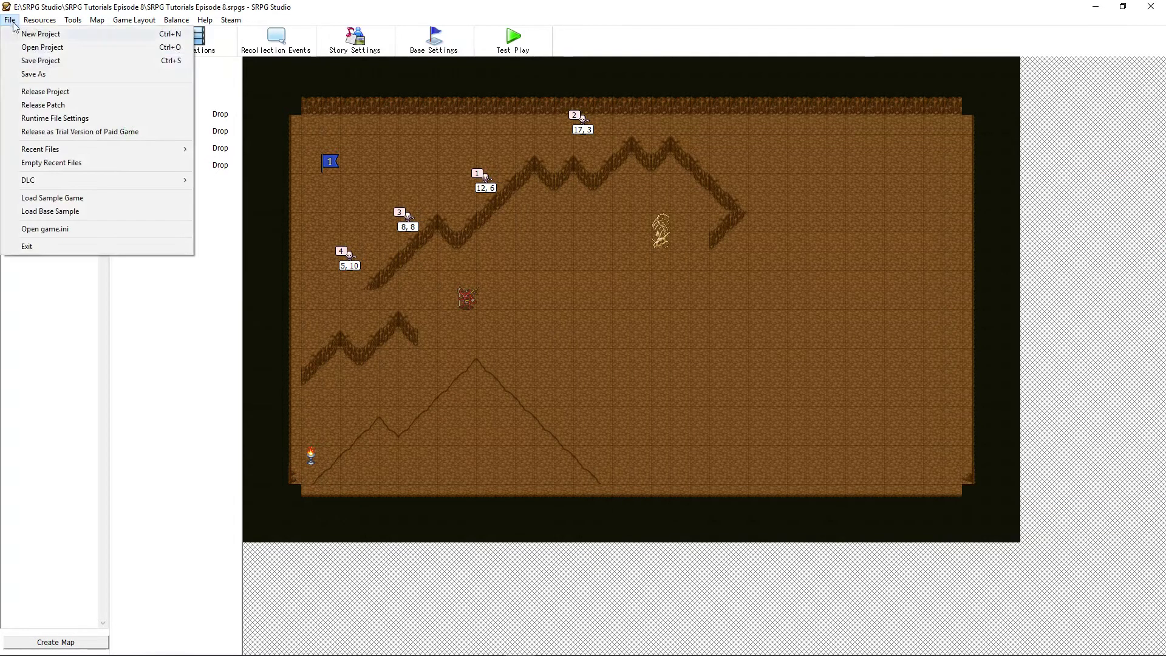
- Save the Episode 8 project with File > Save Project
left_click(41, 60)
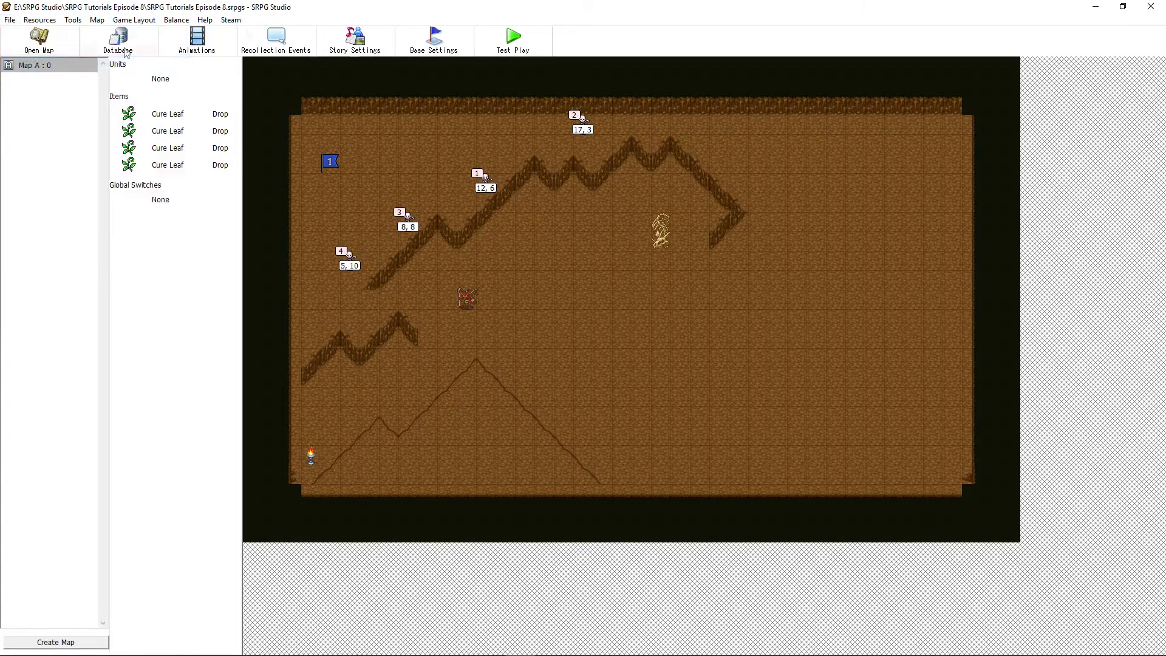
left_click(504, 44)
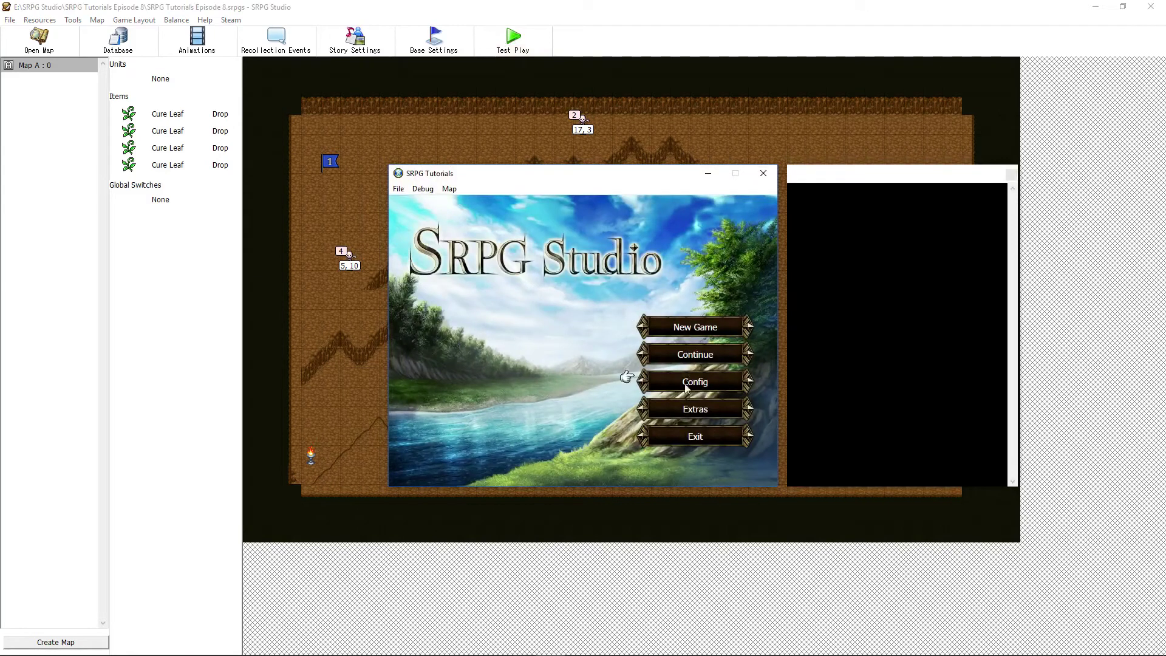
left_click(689, 328)
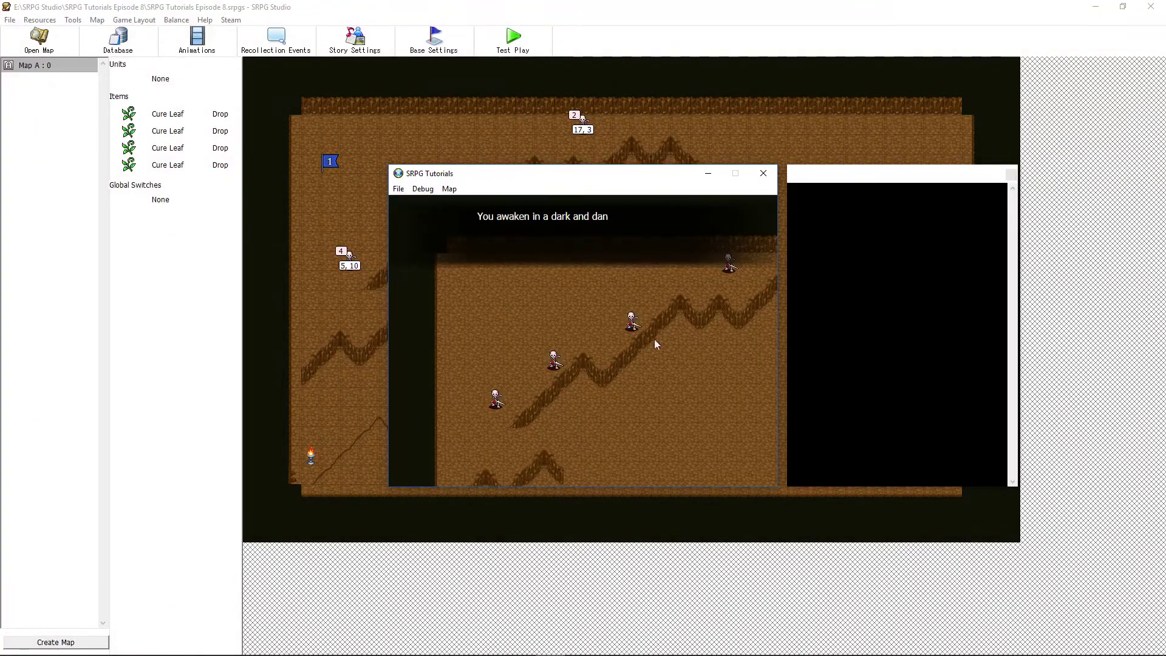
left_click(610, 322)
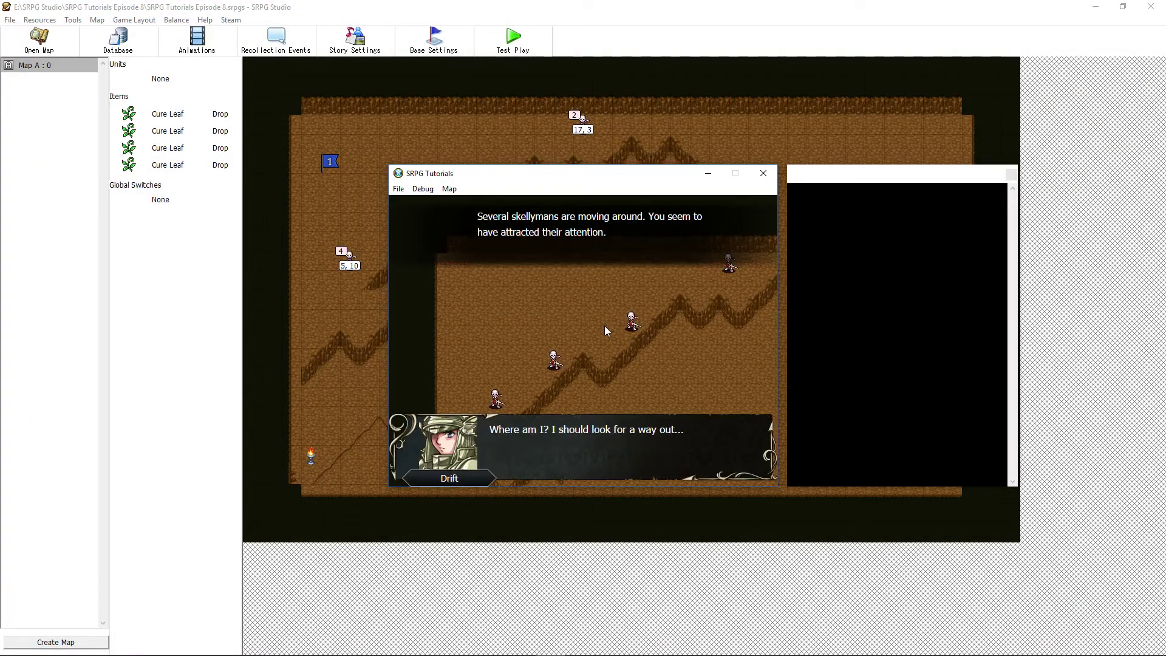
left_click(604, 330)
left_click(605, 330)
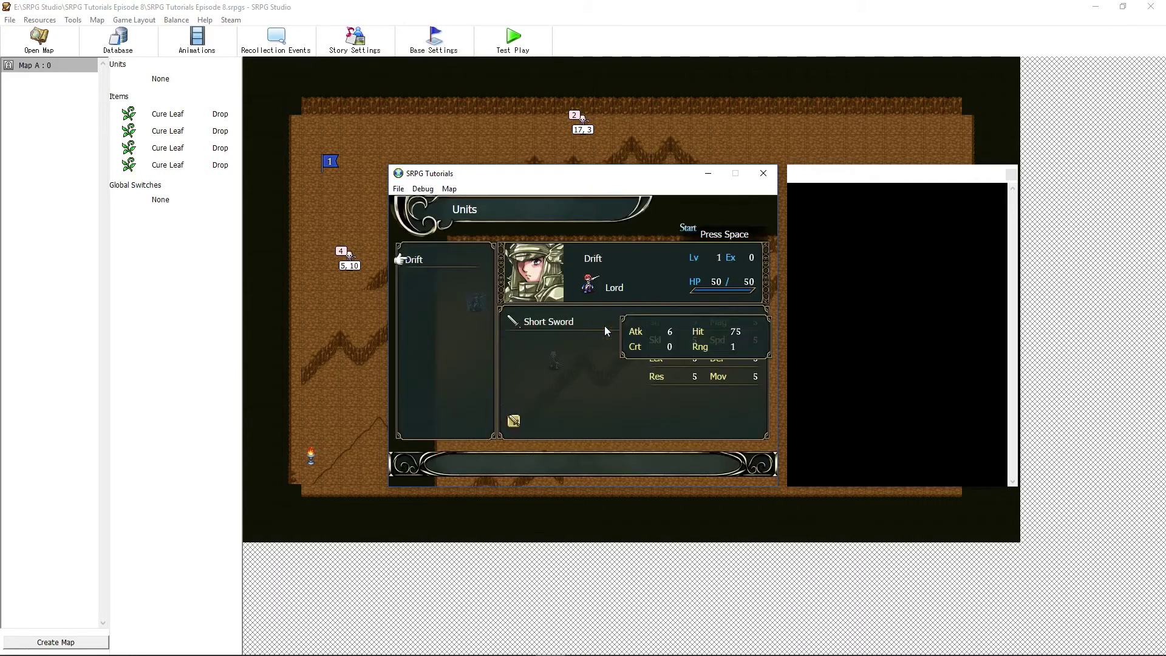
right_click(604, 325)
left_click(763, 173)
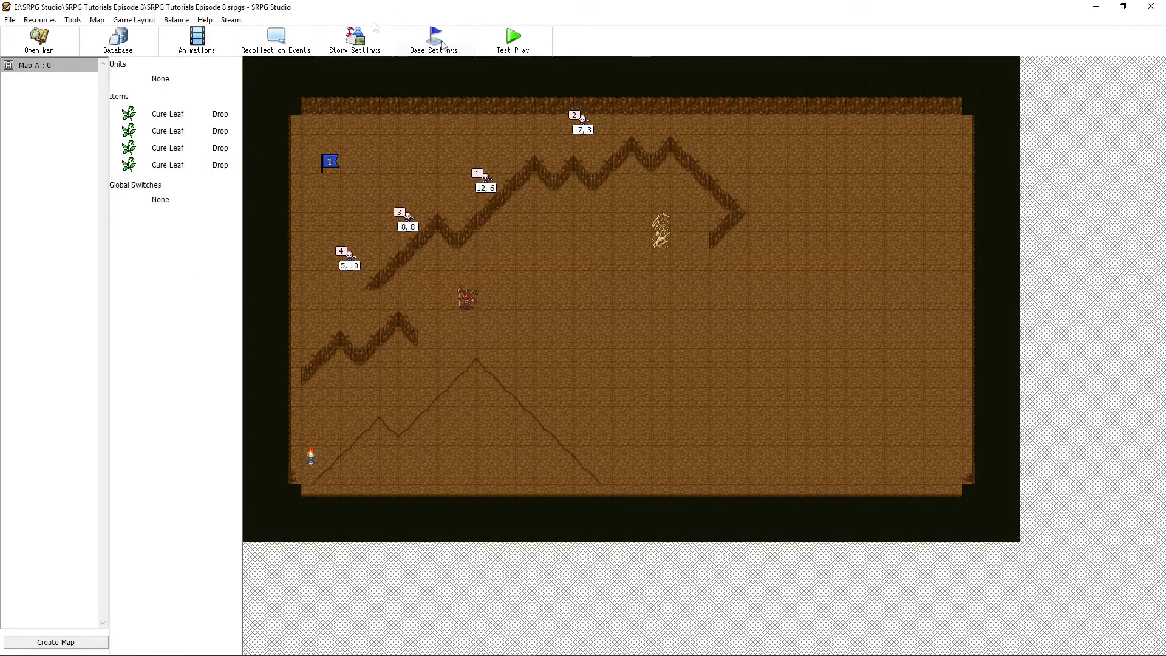
left_click(118, 38)
left_click(136, 71)
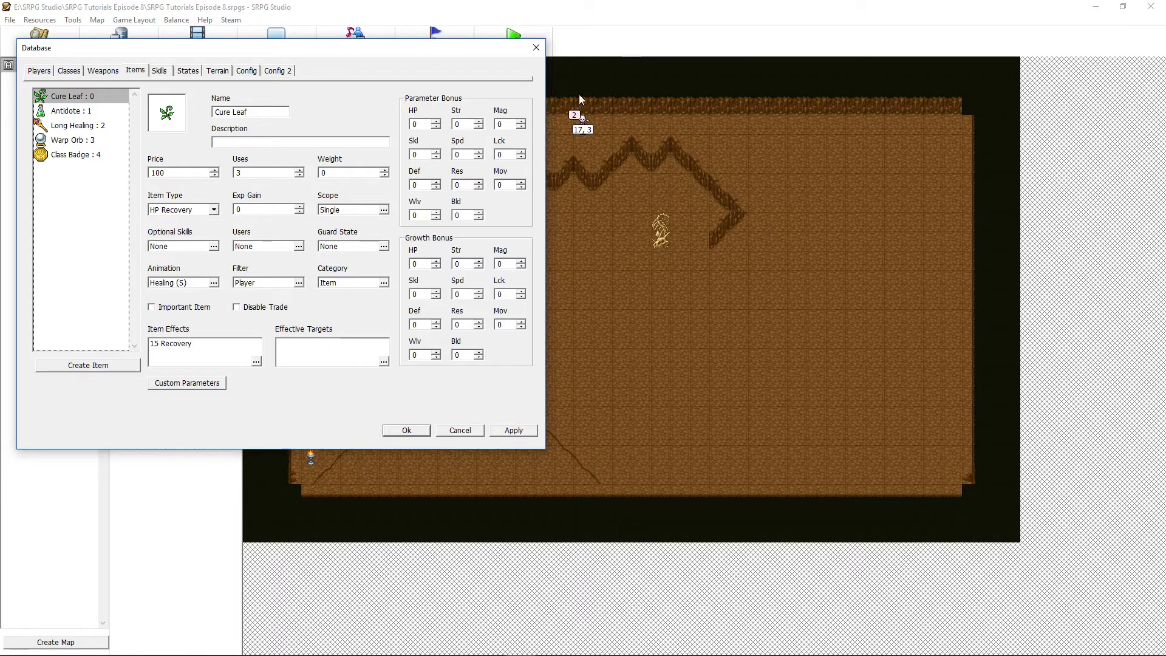
left_click(384, 209)
left_click(116, 120)
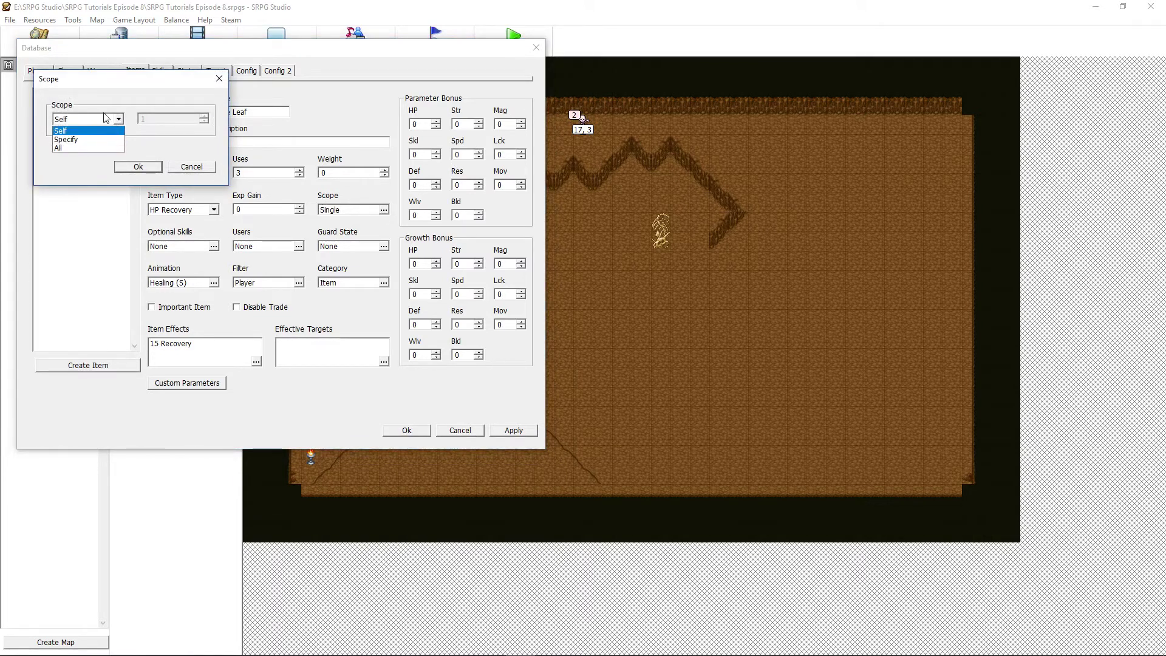
left_click(106, 118)
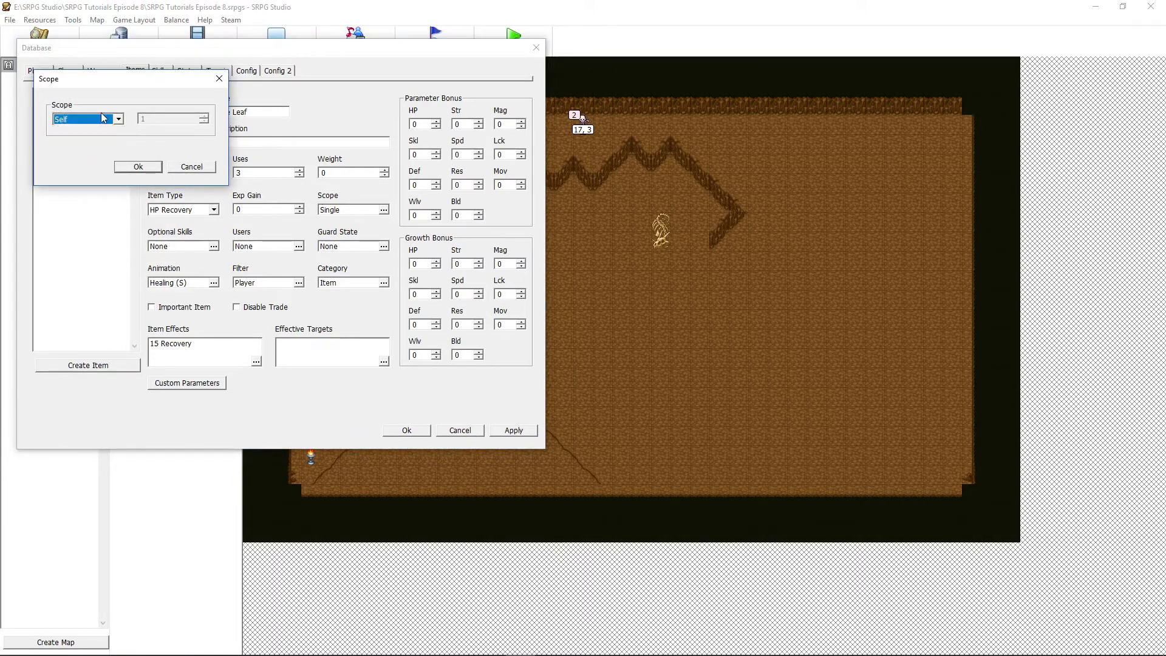
left_click(212, 170)
left_click(406, 430)
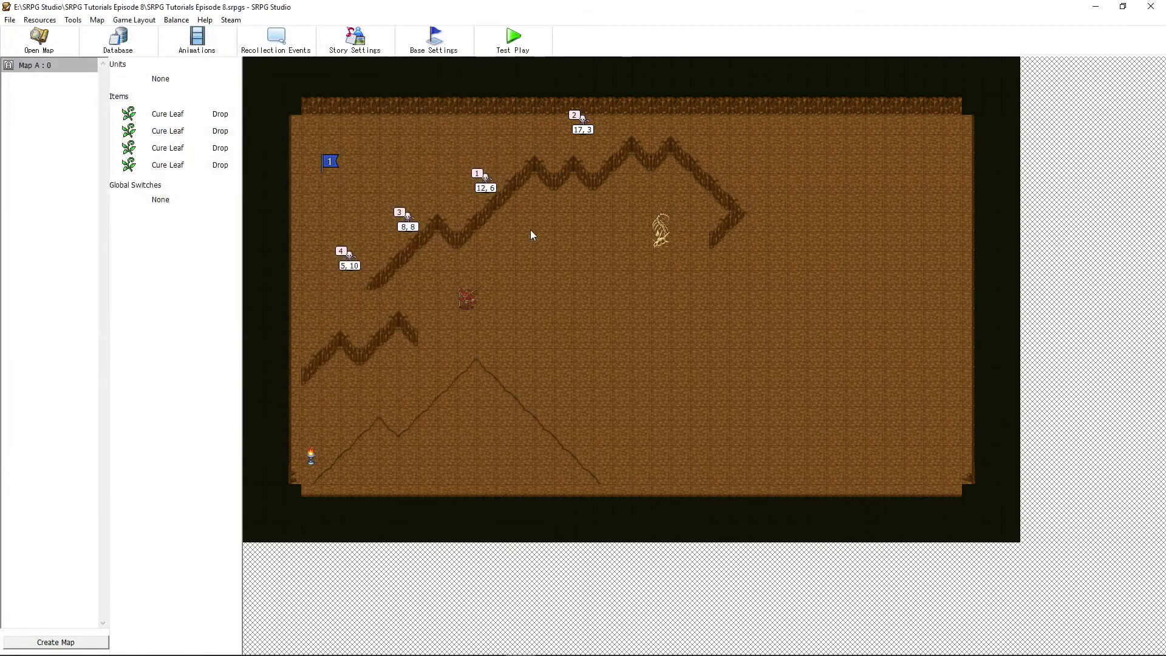